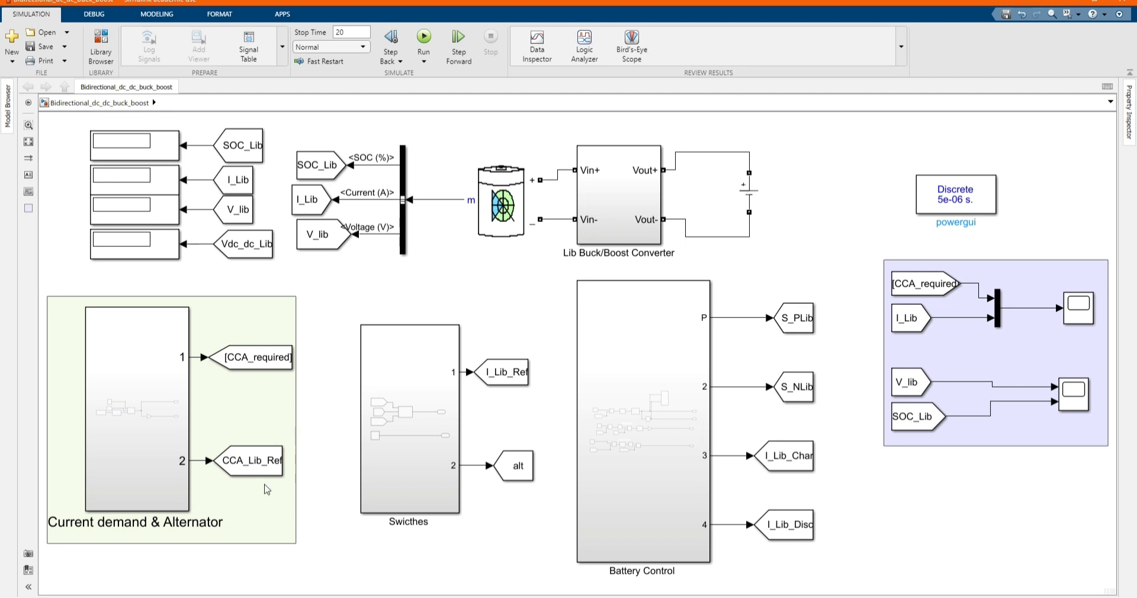
Review the battery block's type, nominal voltage, rated capacity and initial state of charge, keeping its settings.
click(507, 217)
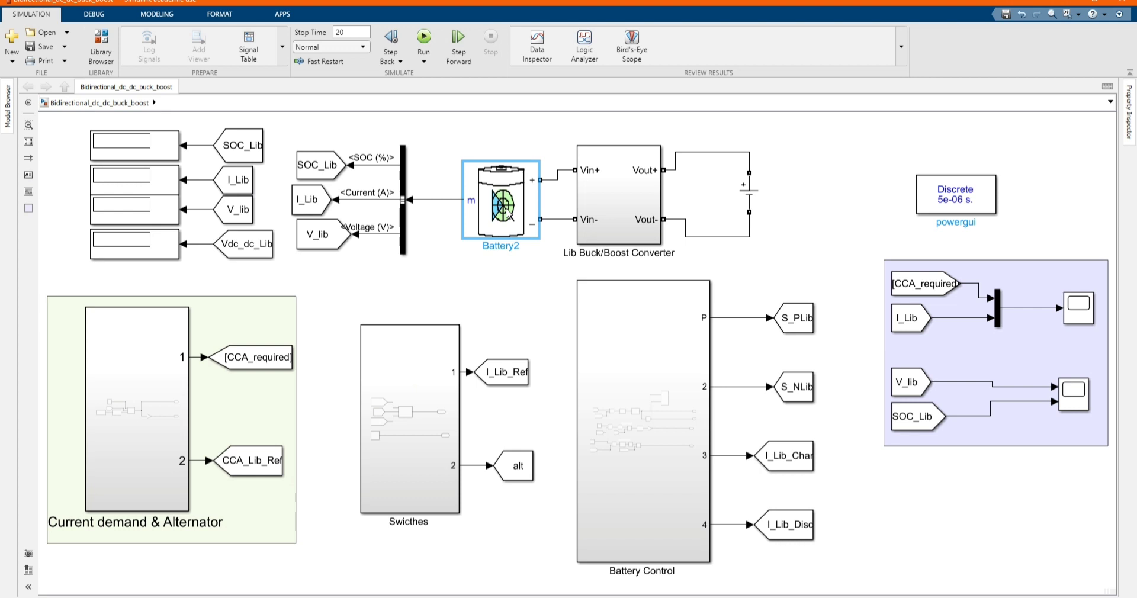
double_click(508, 216)
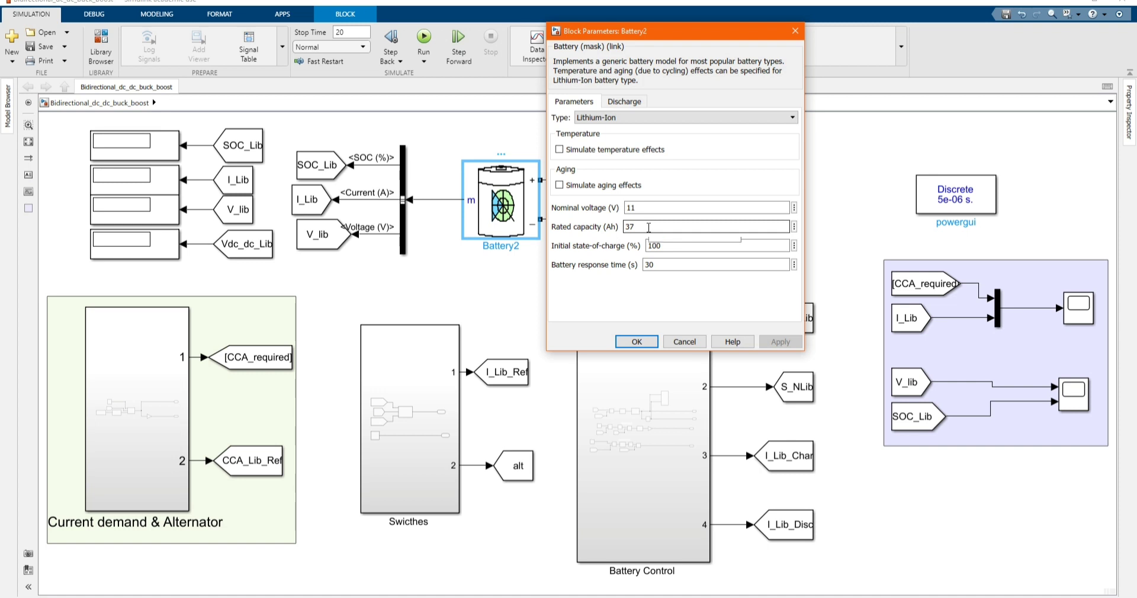
click(633, 341)
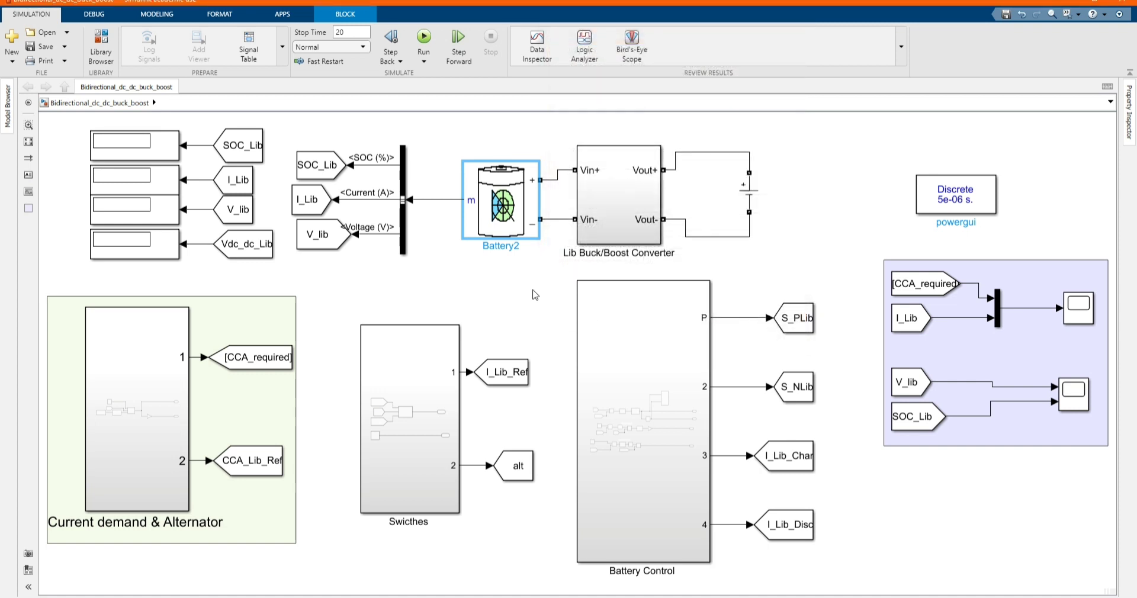
click(535, 294)
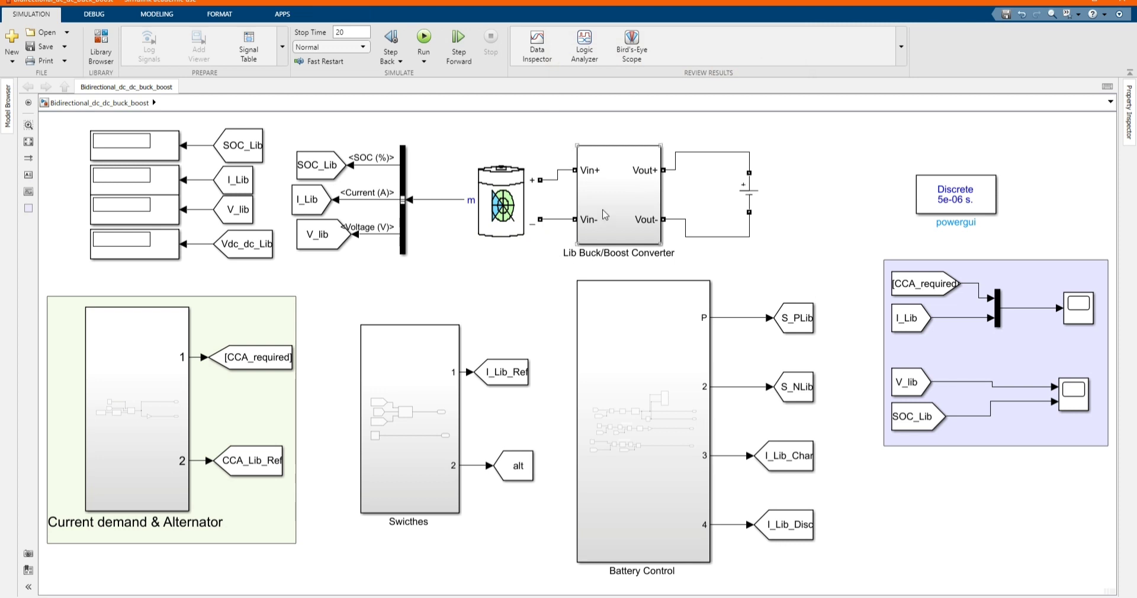
Look inside the Lib Buck/Boost Converter subsystem and check the branch type and inductance of the input inductor.
click(305, 192)
click(626, 209)
double_click(627, 209)
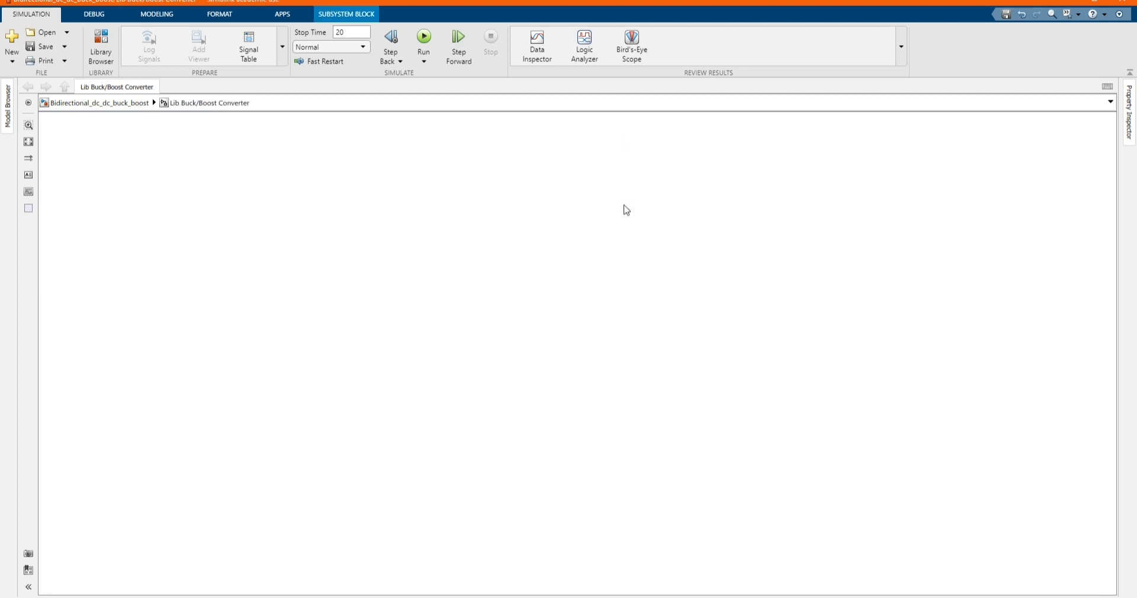
click(622, 225)
click(179, 255)
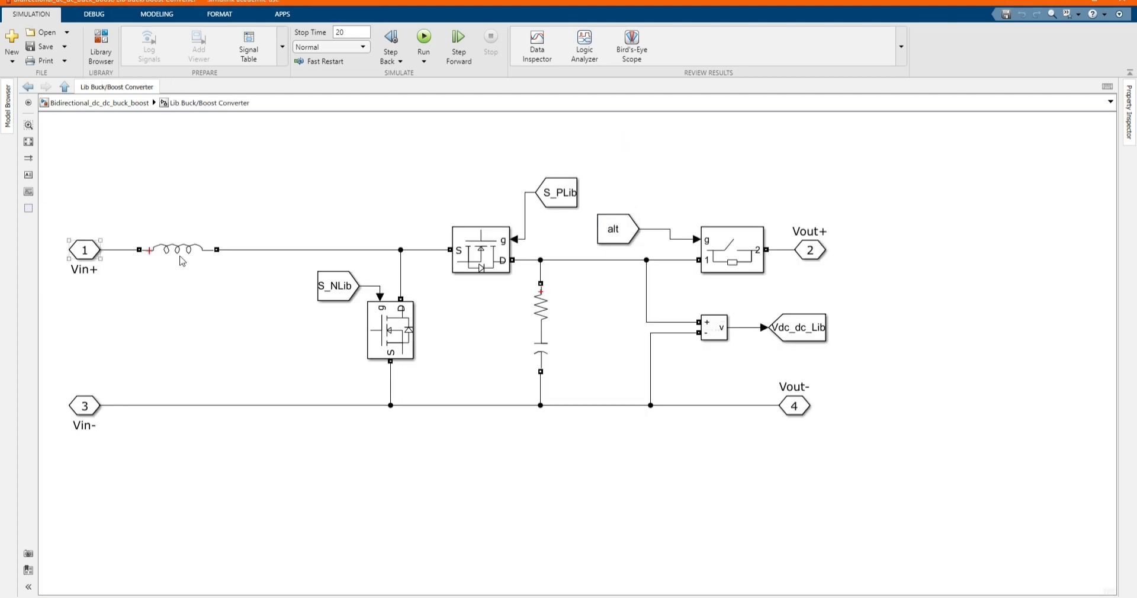
double_click(178, 253)
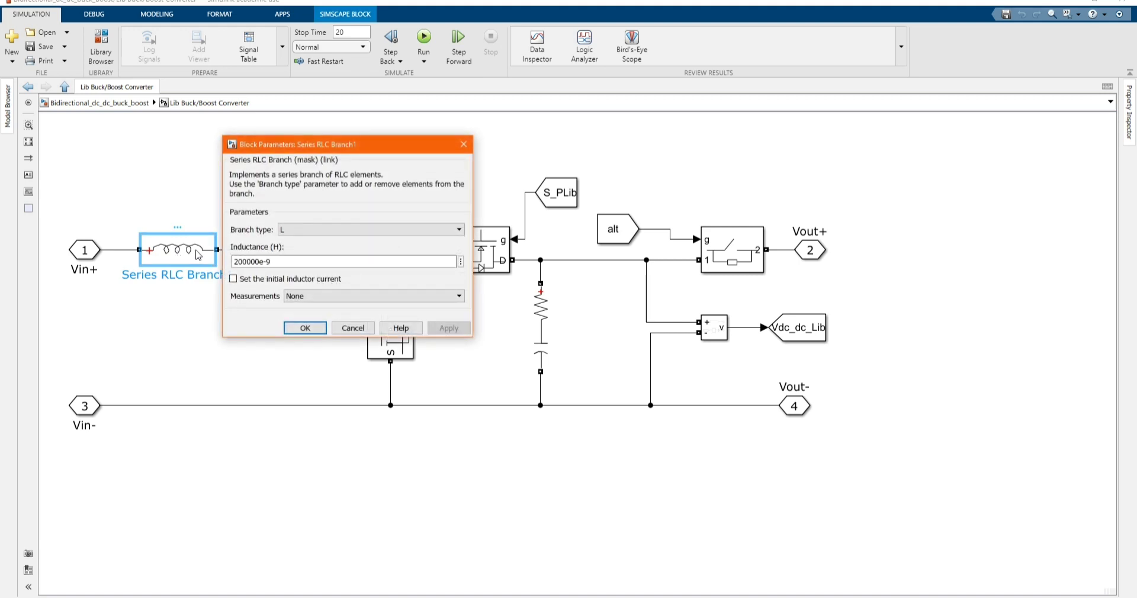
click(463, 144)
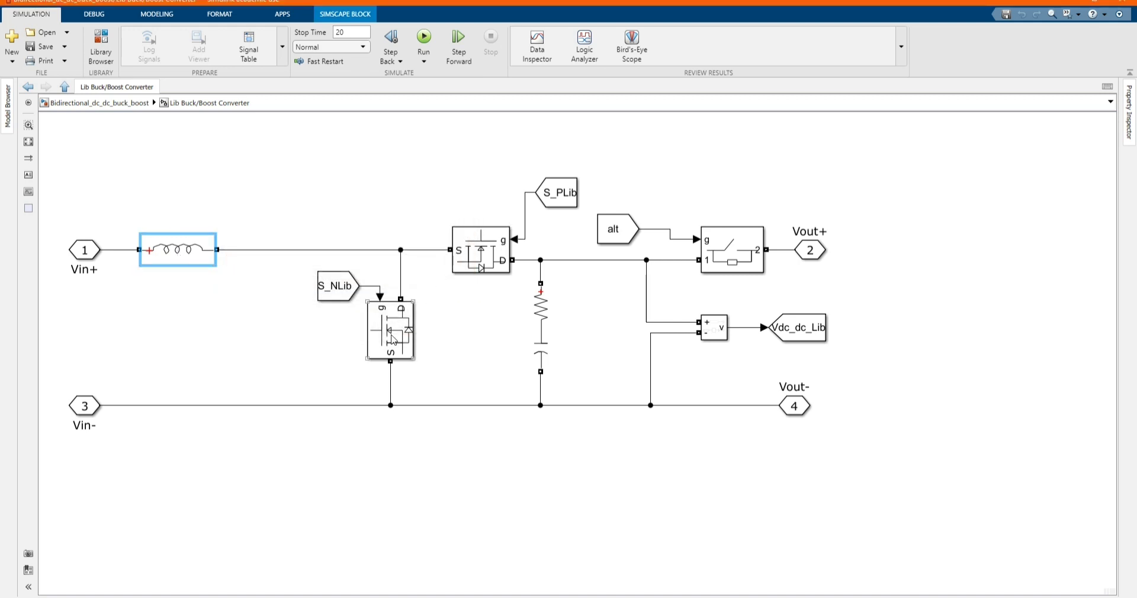
Review the resistance, diode and snubber parameters of both MOSFETs in the converter circuit.
double_click(393, 340)
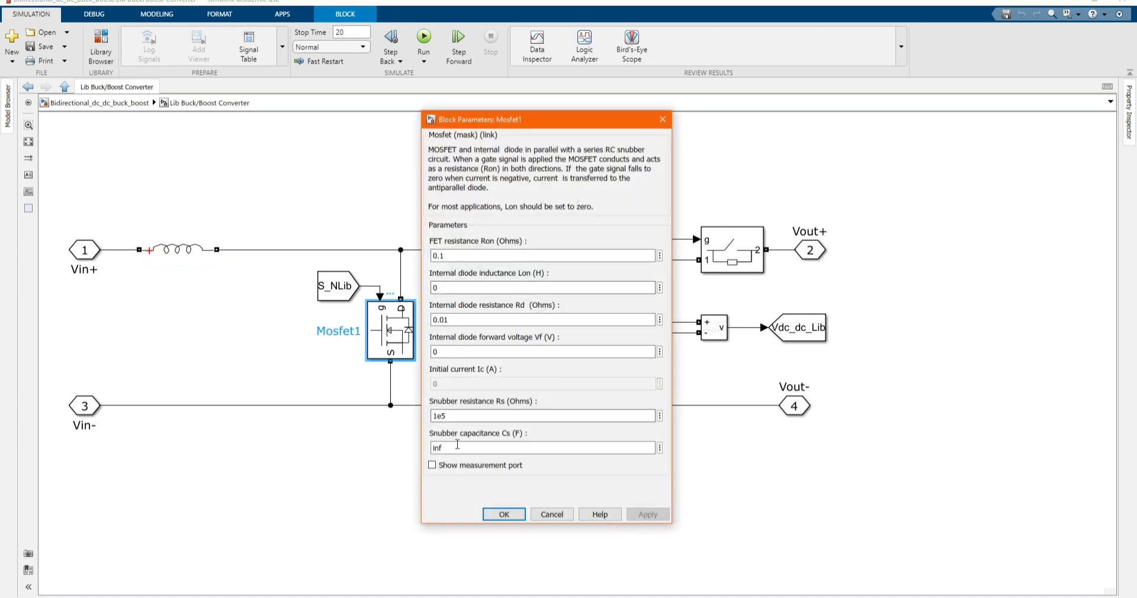
click(490, 519)
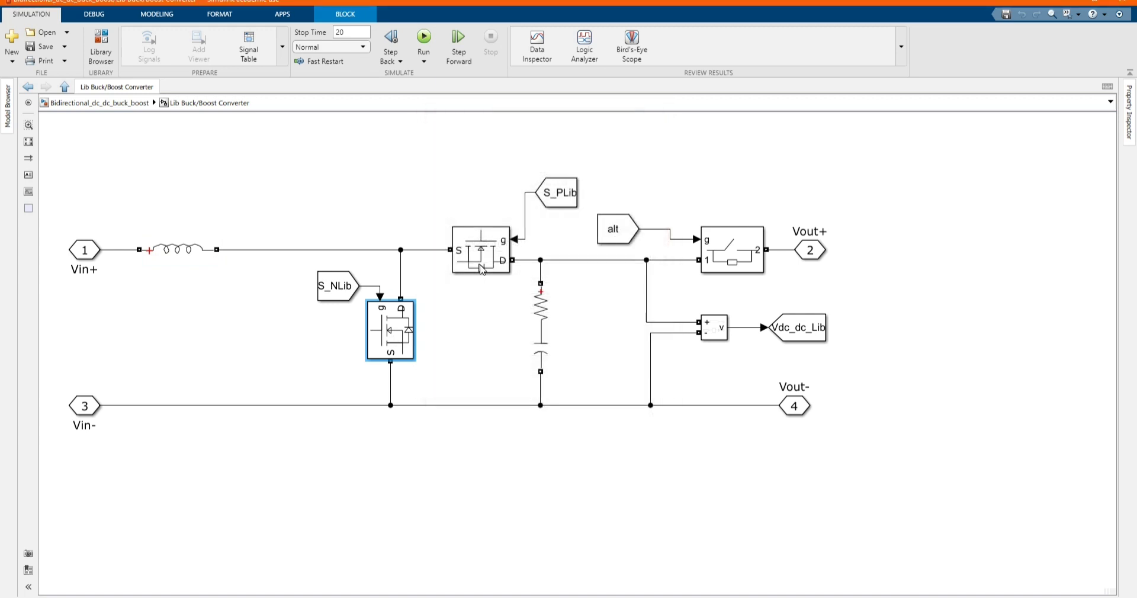
double_click(481, 265)
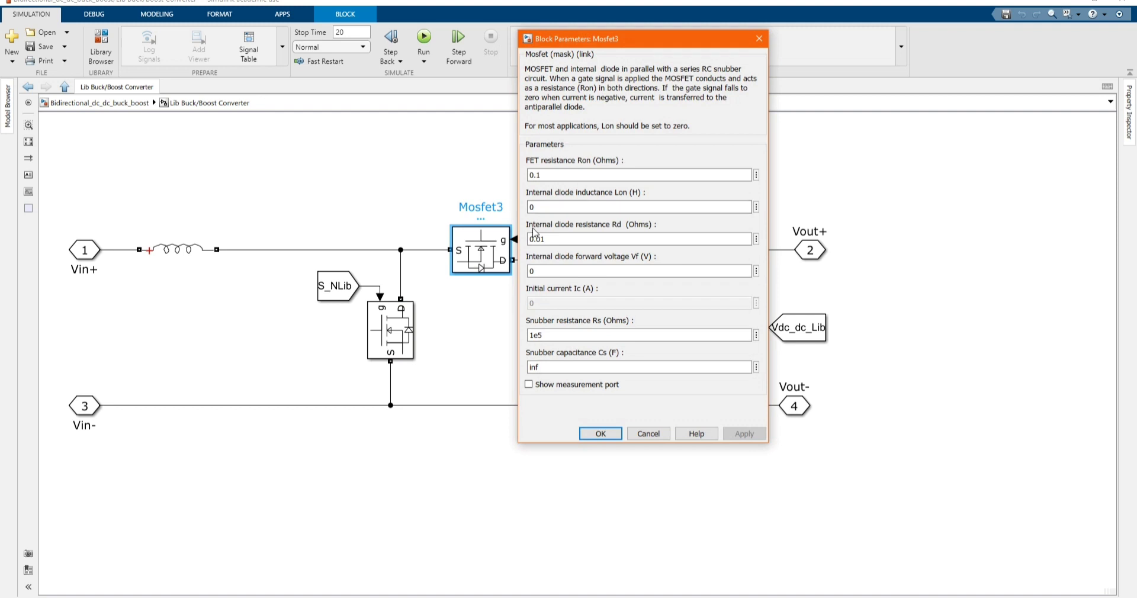
click(601, 434)
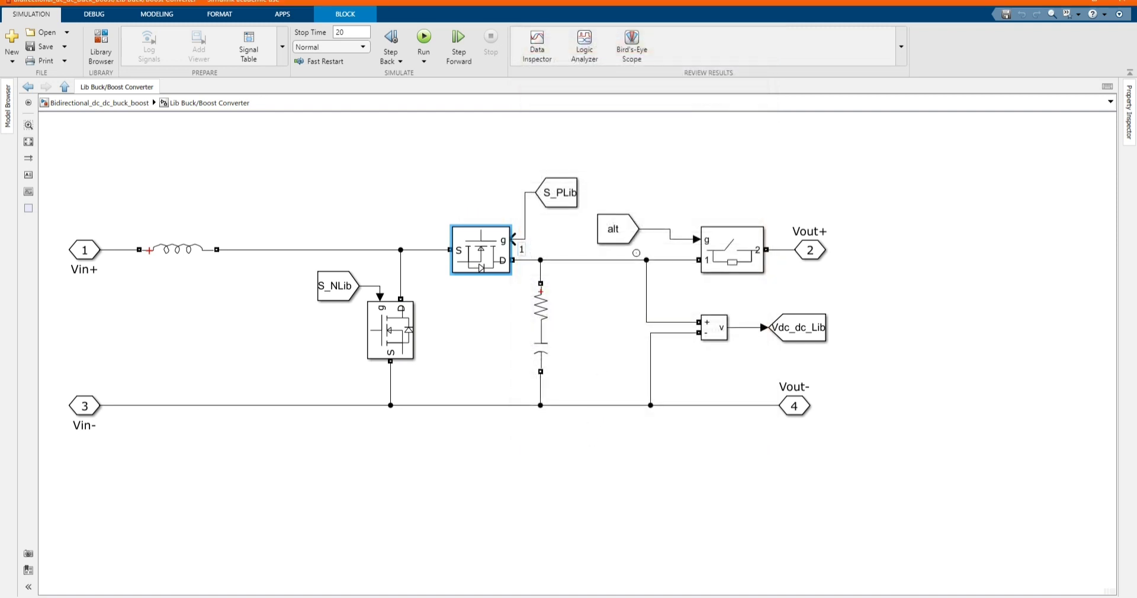
Review the internal resistance, initial state and snubber parameters of the Ideal Switch feeding Vout+.
double_click(731, 250)
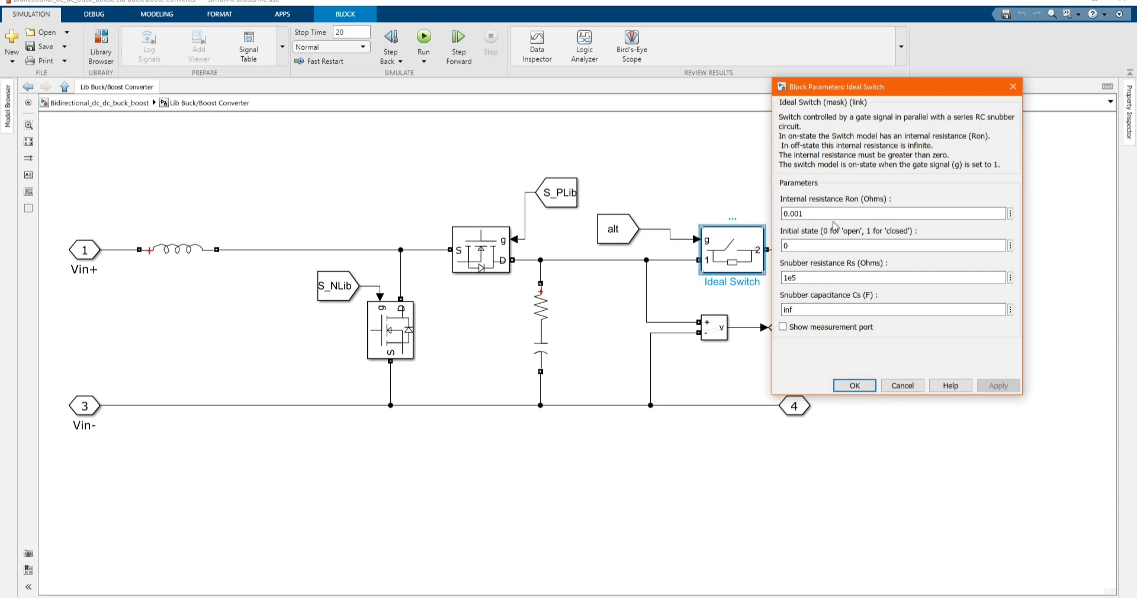
click(844, 388)
click(857, 426)
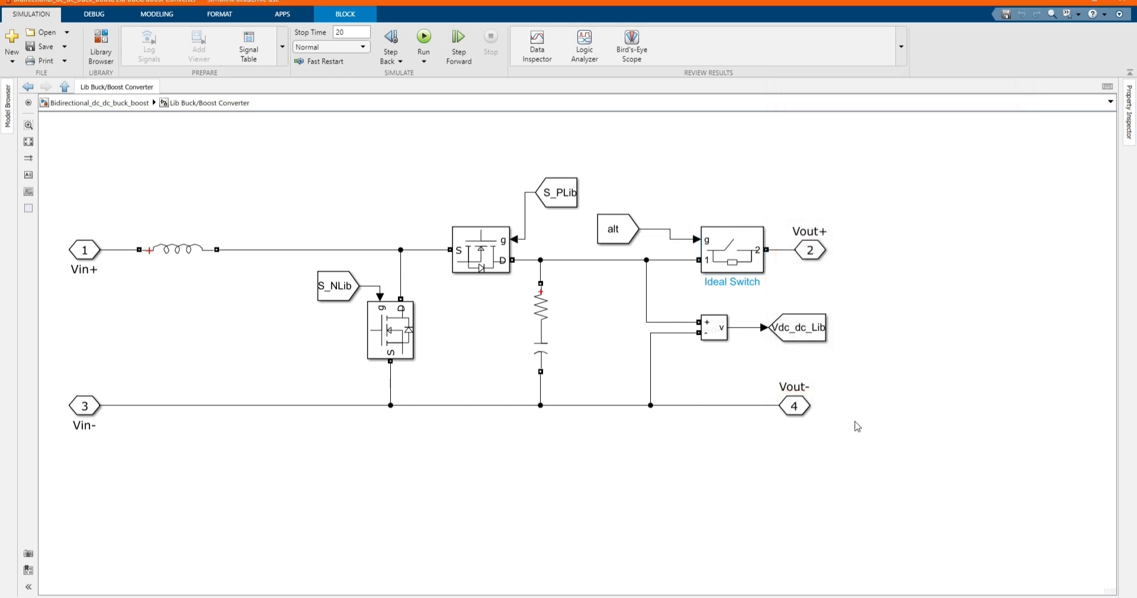
Inspect the alt From block driving the Ideal Switch gate, leaving its tag as it is.
click(620, 232)
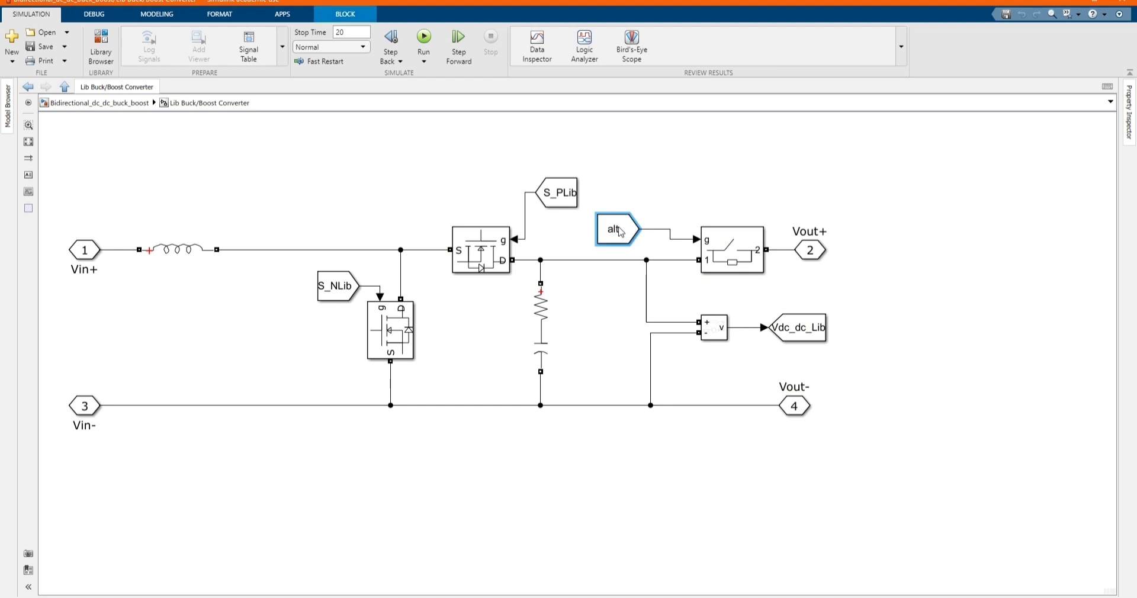
double_click(616, 229)
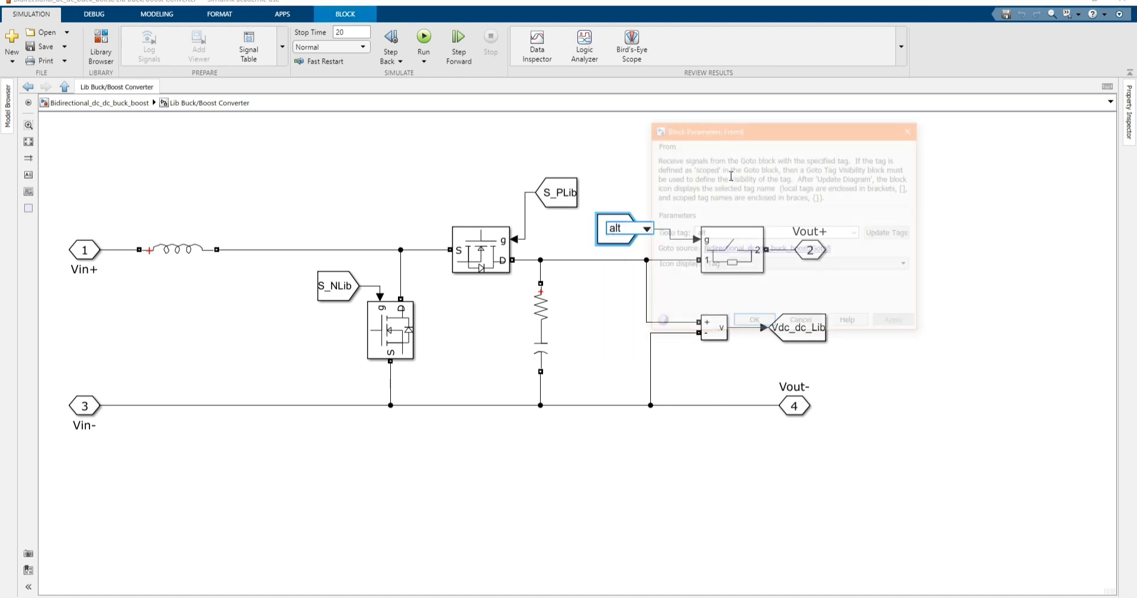
click(911, 130)
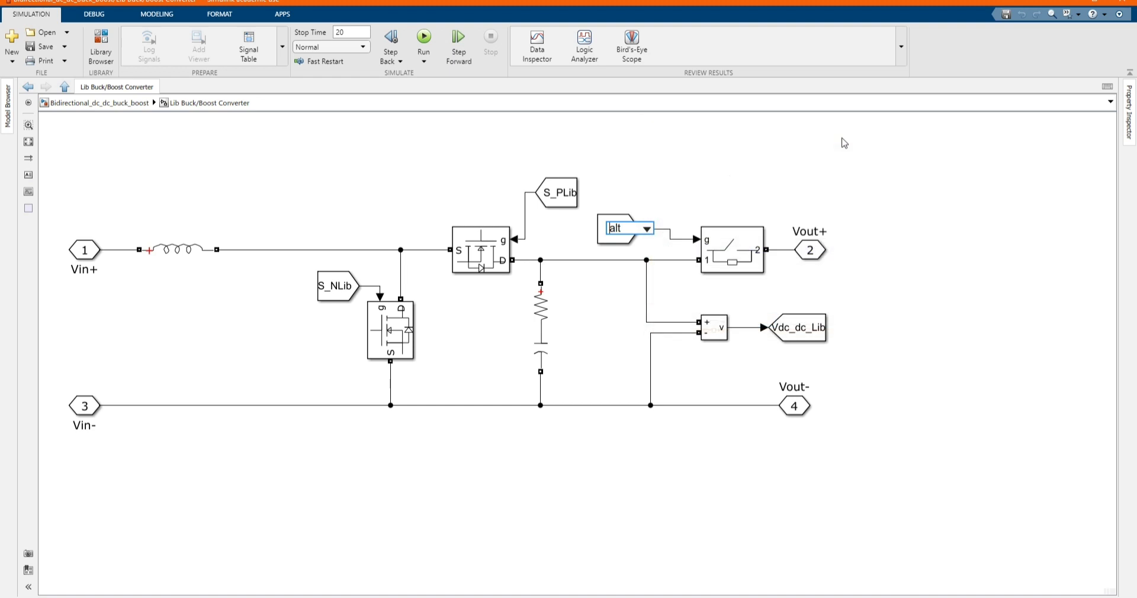
click(733, 142)
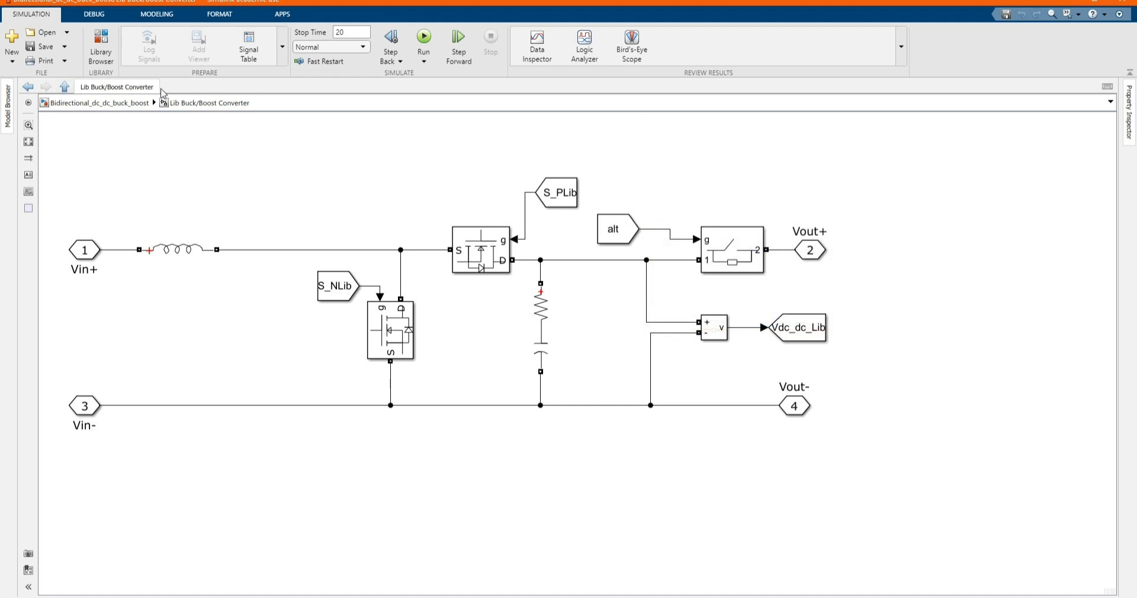
Return to the top-level model and compare the DC voltage source's amplitude with the battery's voltage and capacity settings.
click(28, 87)
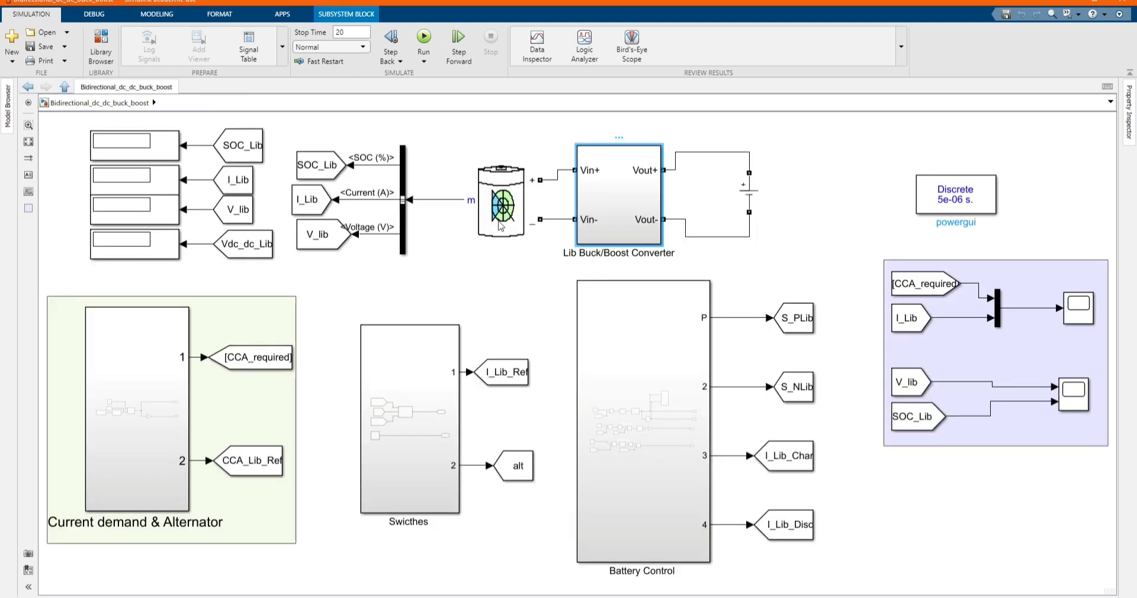
click(749, 198)
double_click(750, 197)
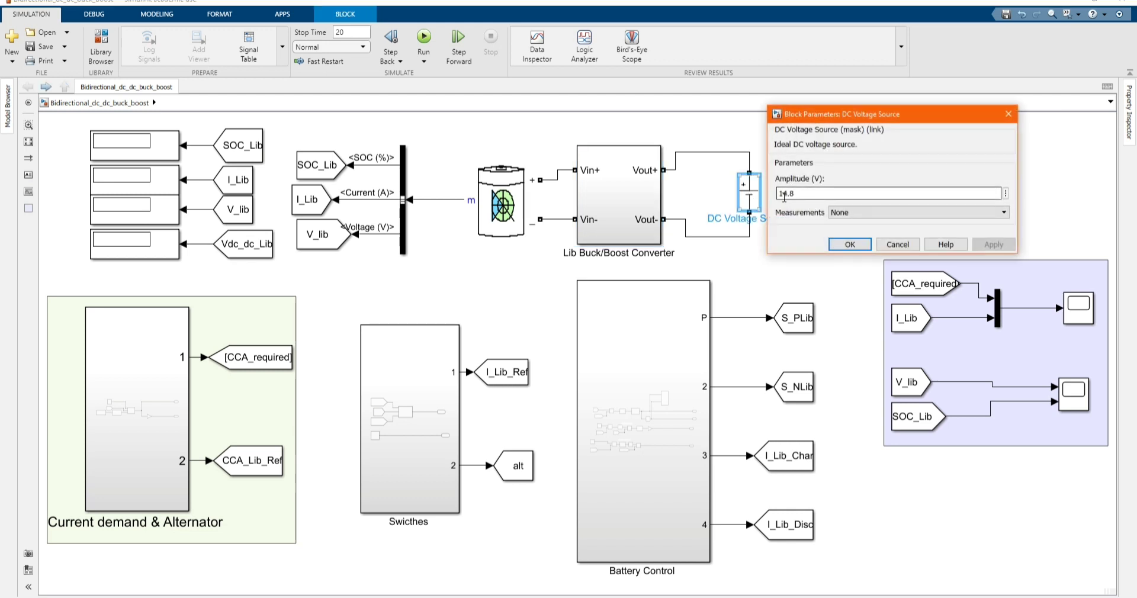
click(850, 244)
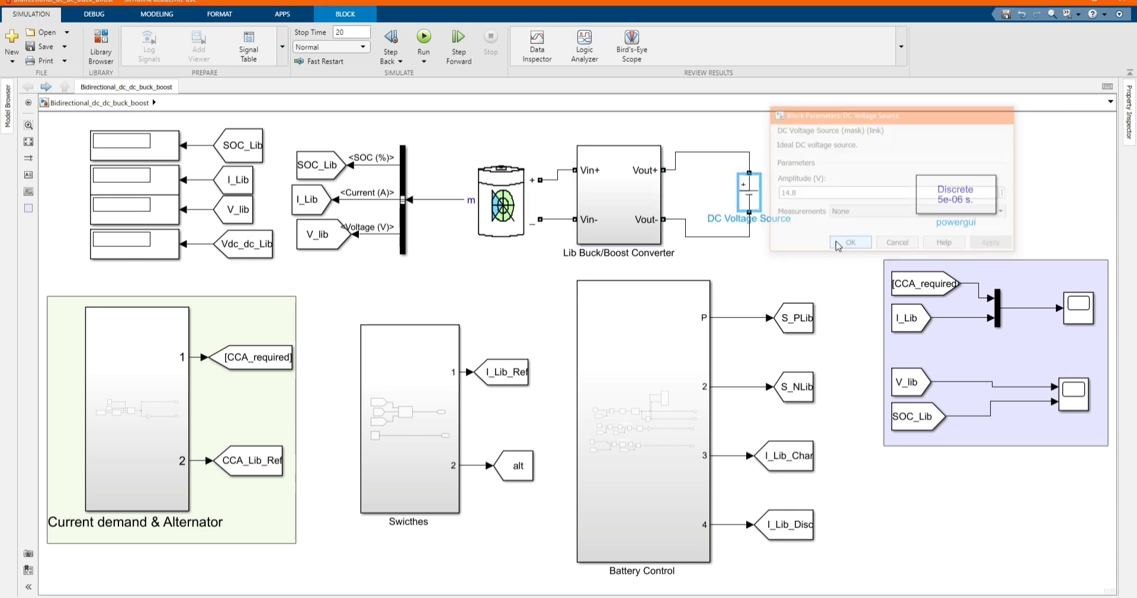
double_click(497, 212)
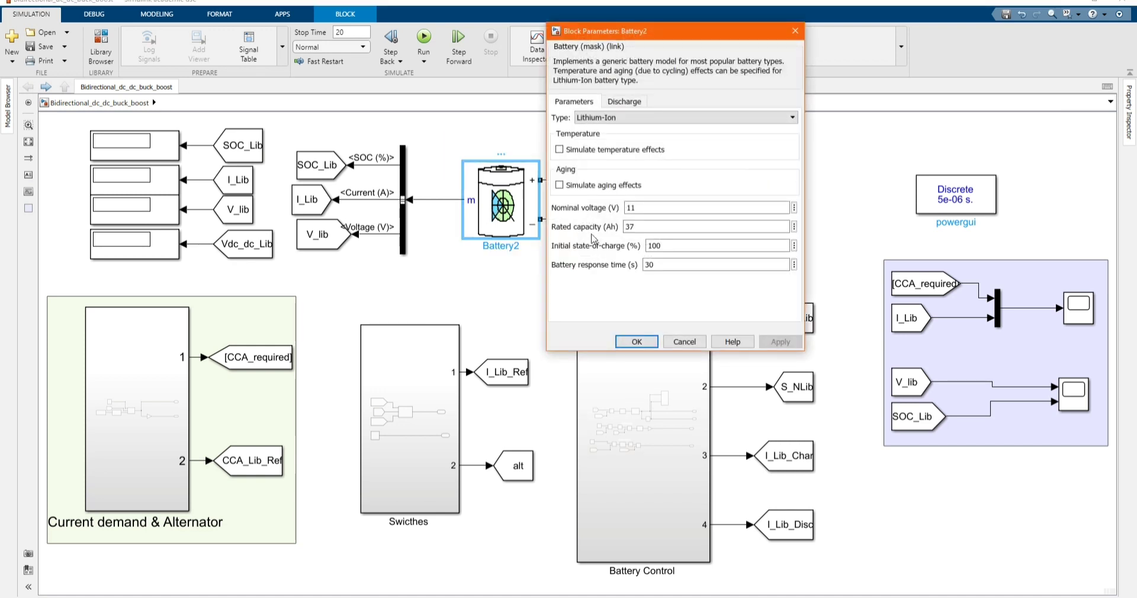
click(636, 342)
click(510, 298)
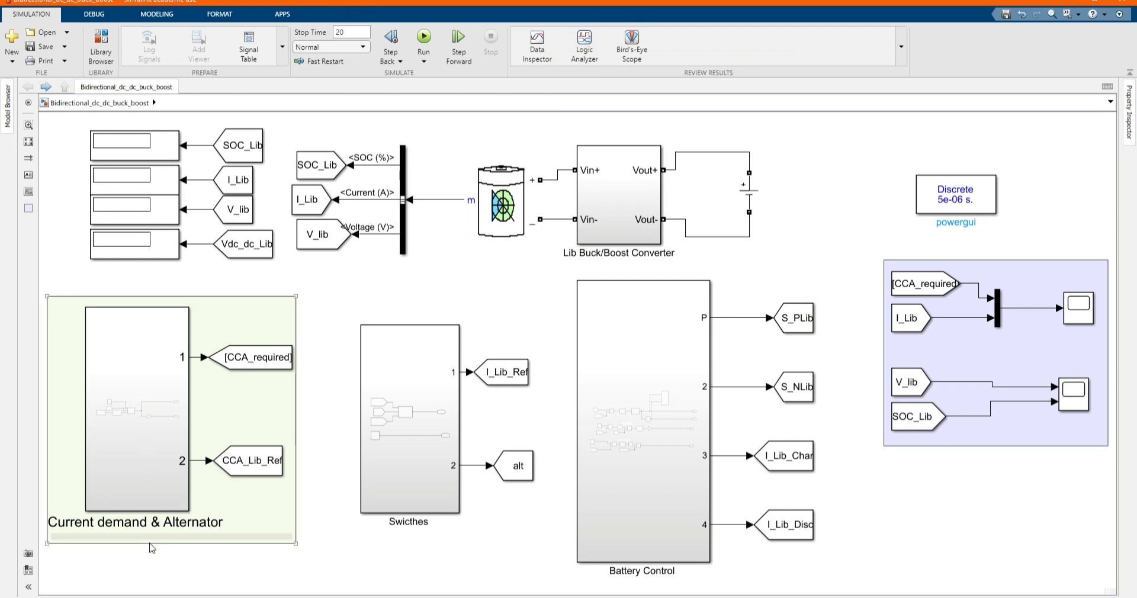
Look inside the Current demand & Alternator subsystem and check the Current required table's time and output values.
double_click(153, 460)
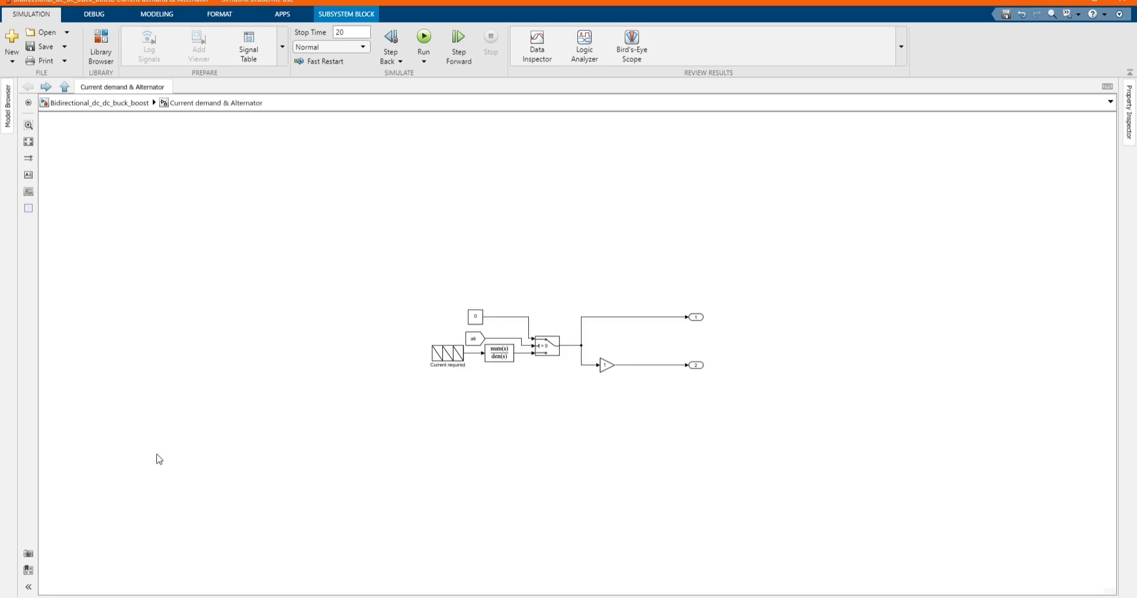
scroll(779, 335, up, 2)
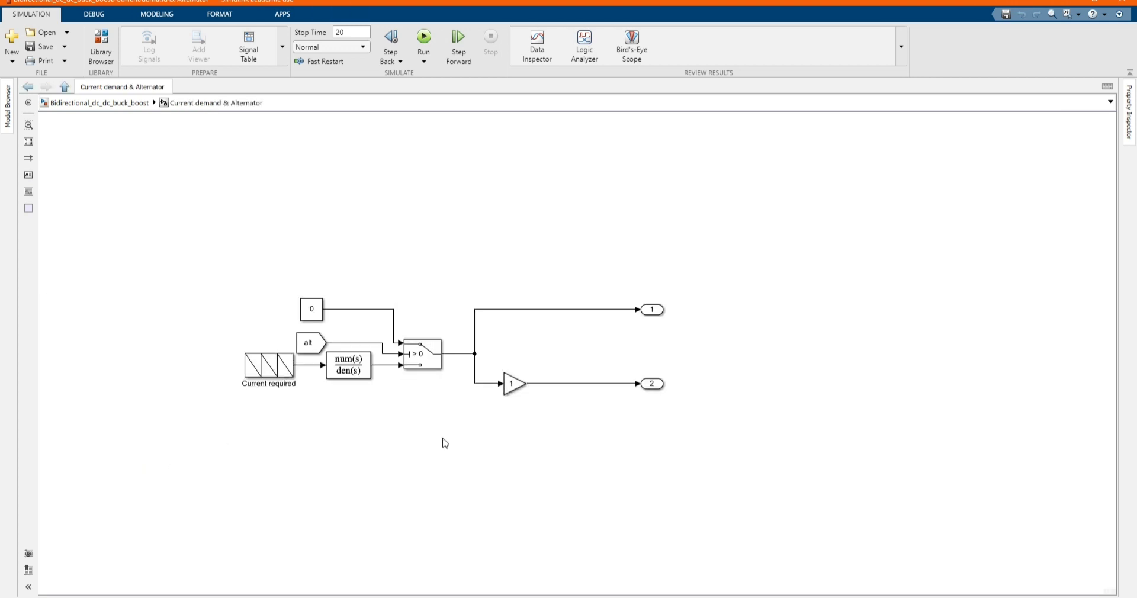
scroll(444, 444, up, 1)
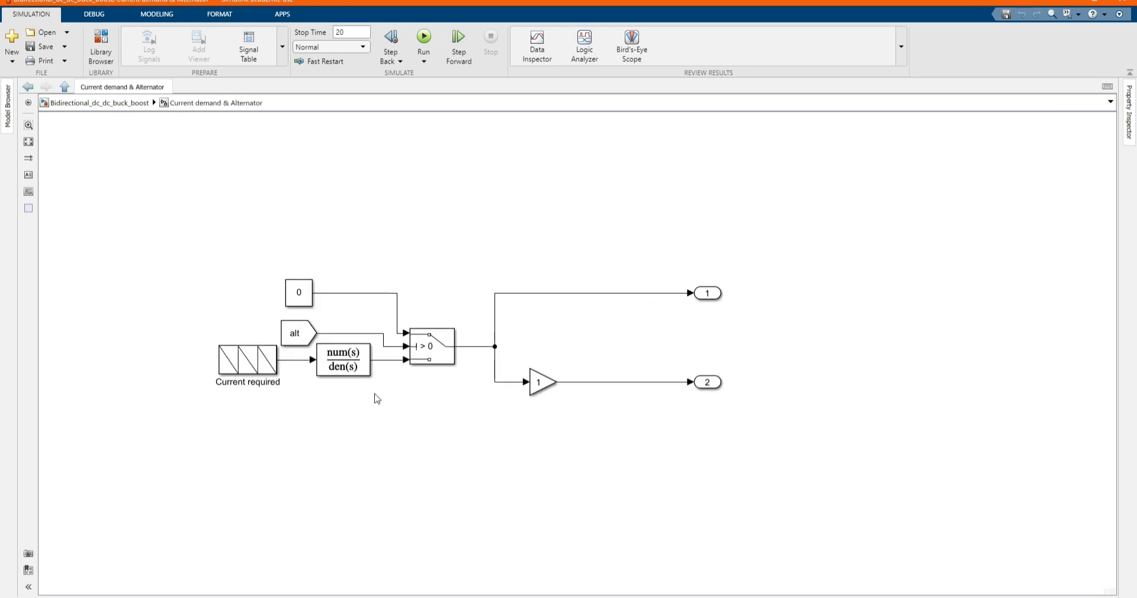
double_click(251, 365)
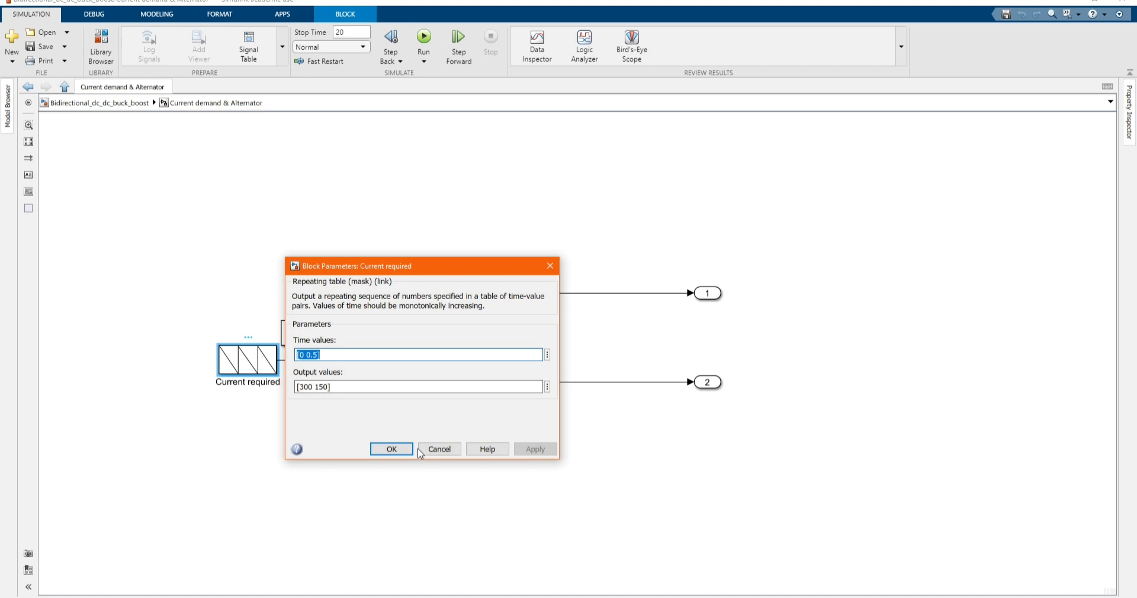
click(392, 449)
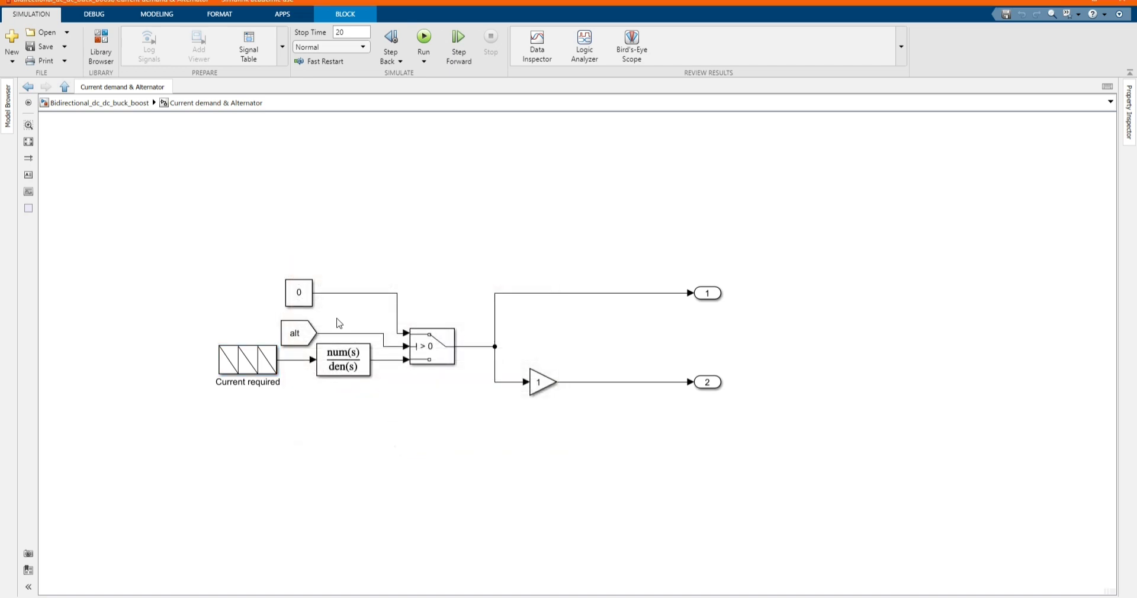
click(303, 346)
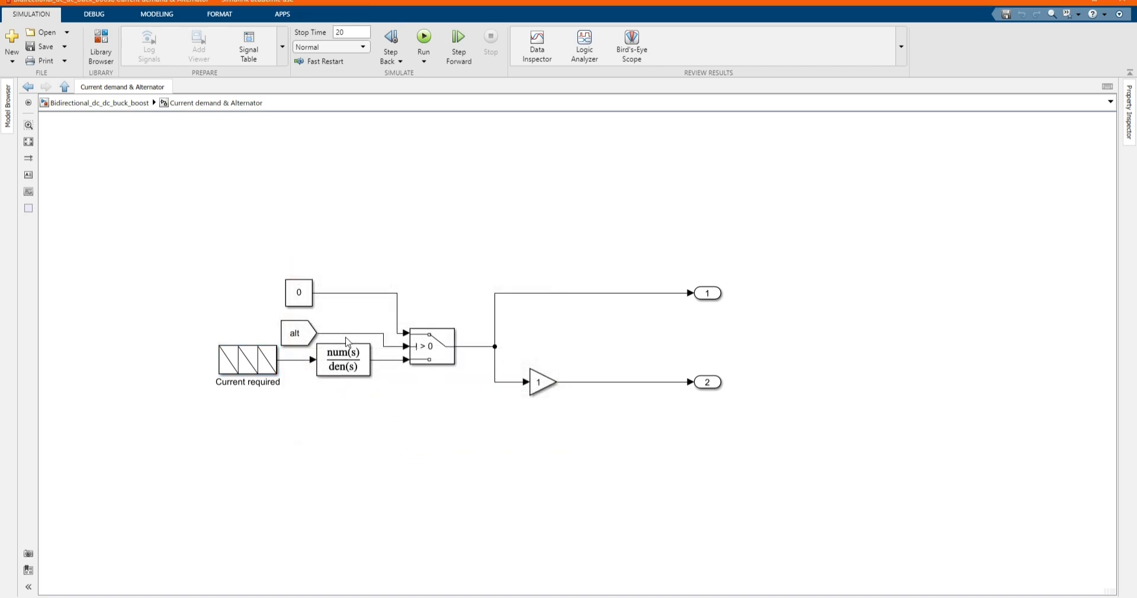
Set the gain of the block feeding output 2 to 0.5 in the Current demand & Alternator subsystem.
click(535, 386)
double_click(535, 386)
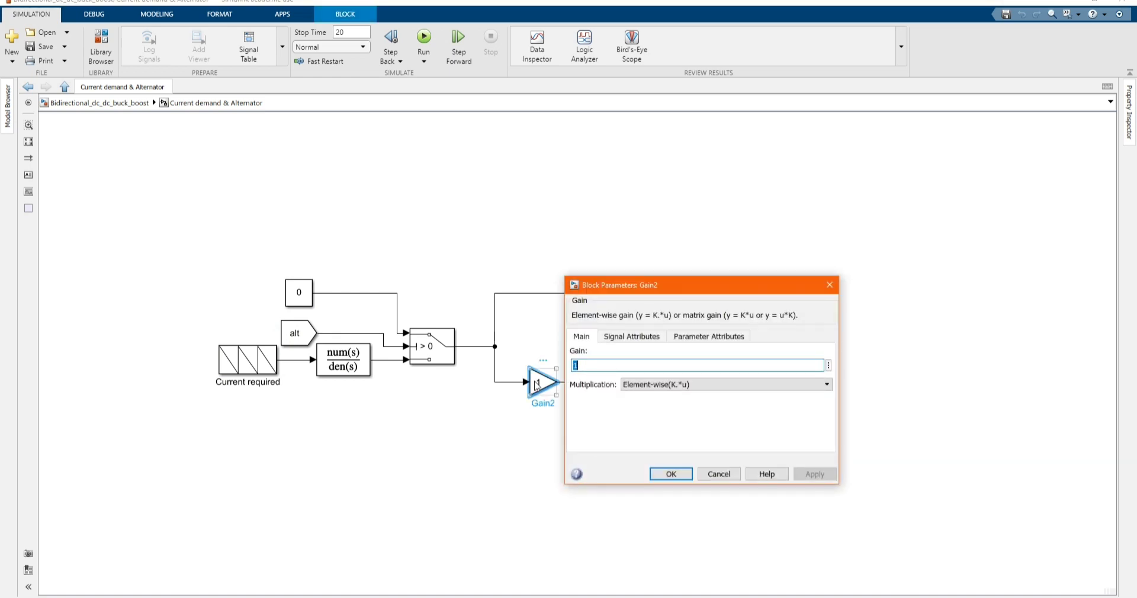
text(0.5)
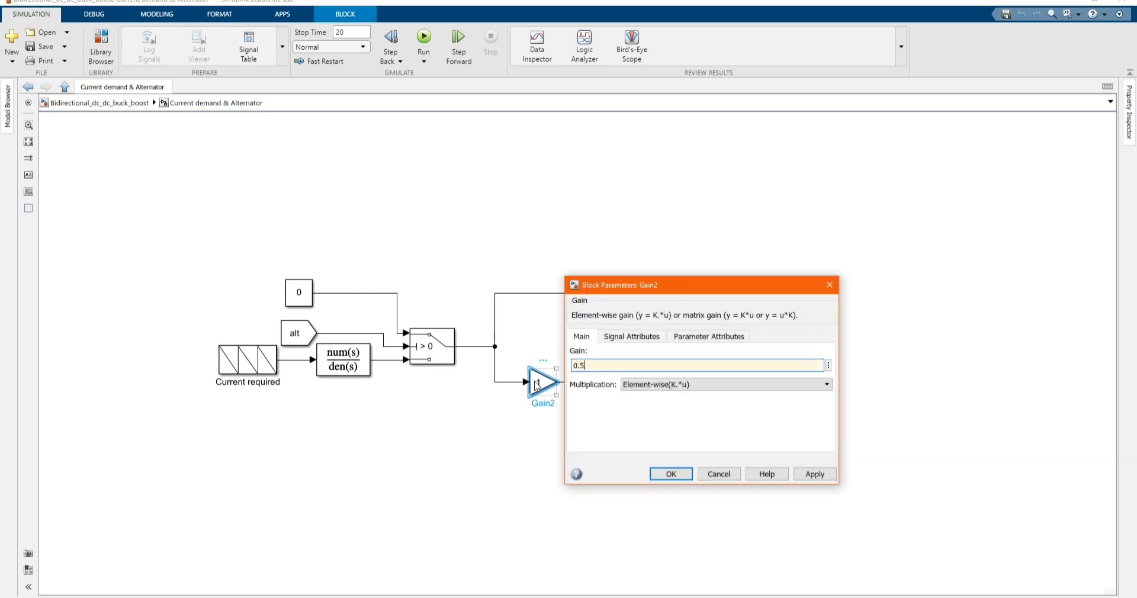
key(Return)
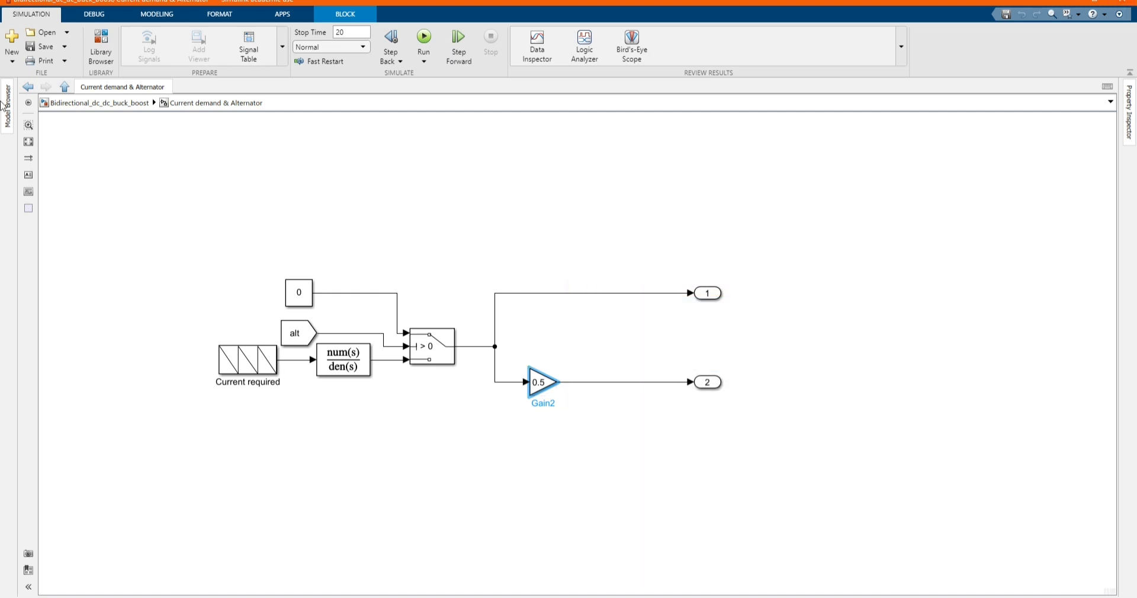
Set the step time of the Step block feeding output 2 in the Swicthes subsystem to 5.
click(28, 86)
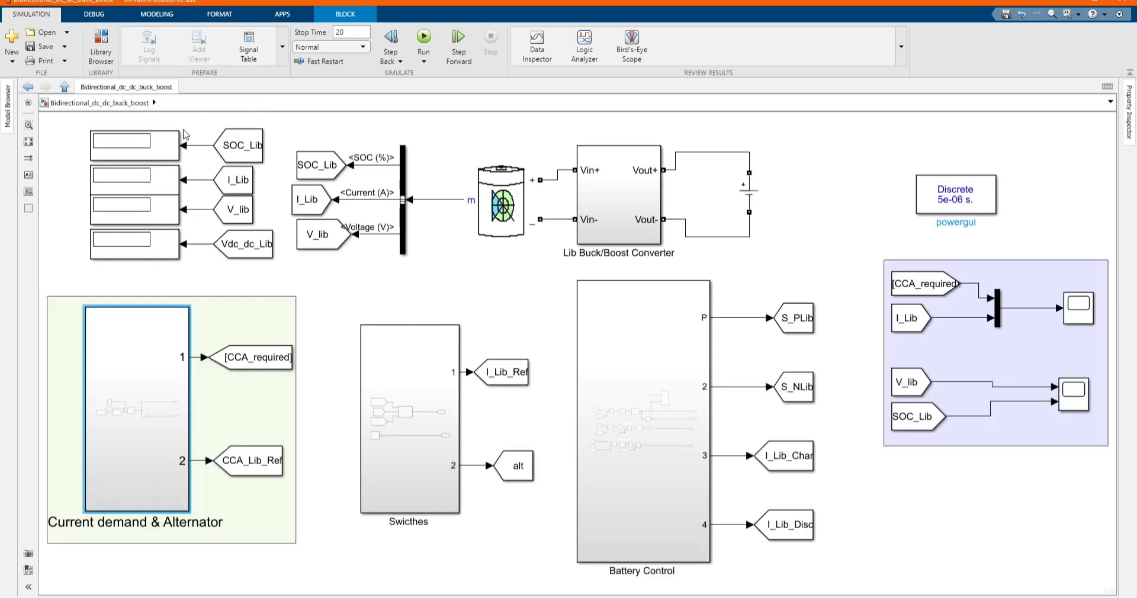
double_click(428, 471)
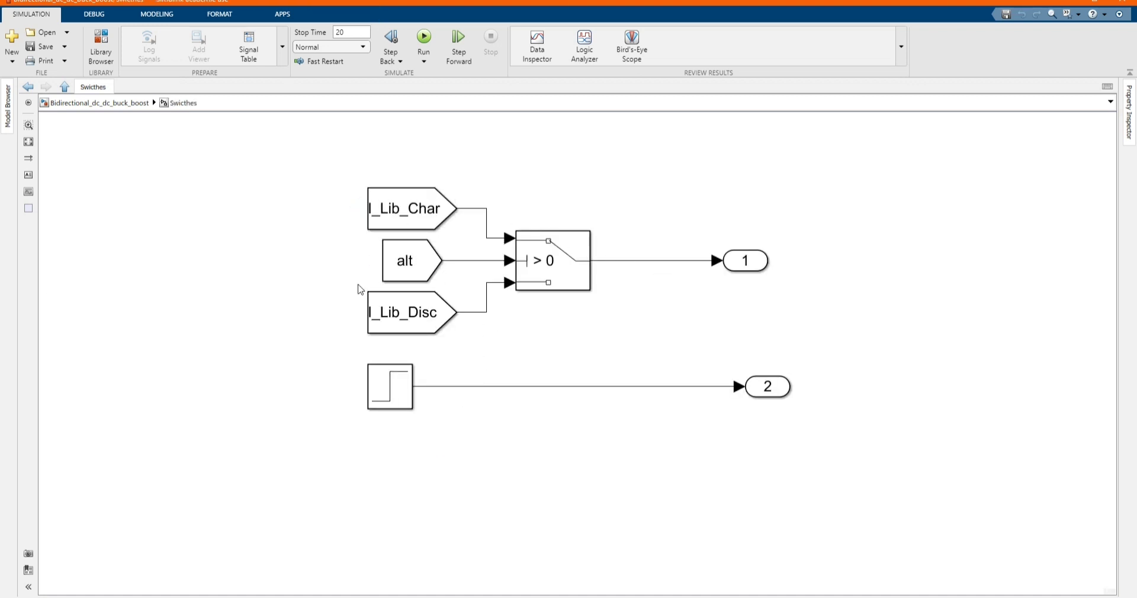
click(375, 325)
click(386, 373)
double_click(396, 403)
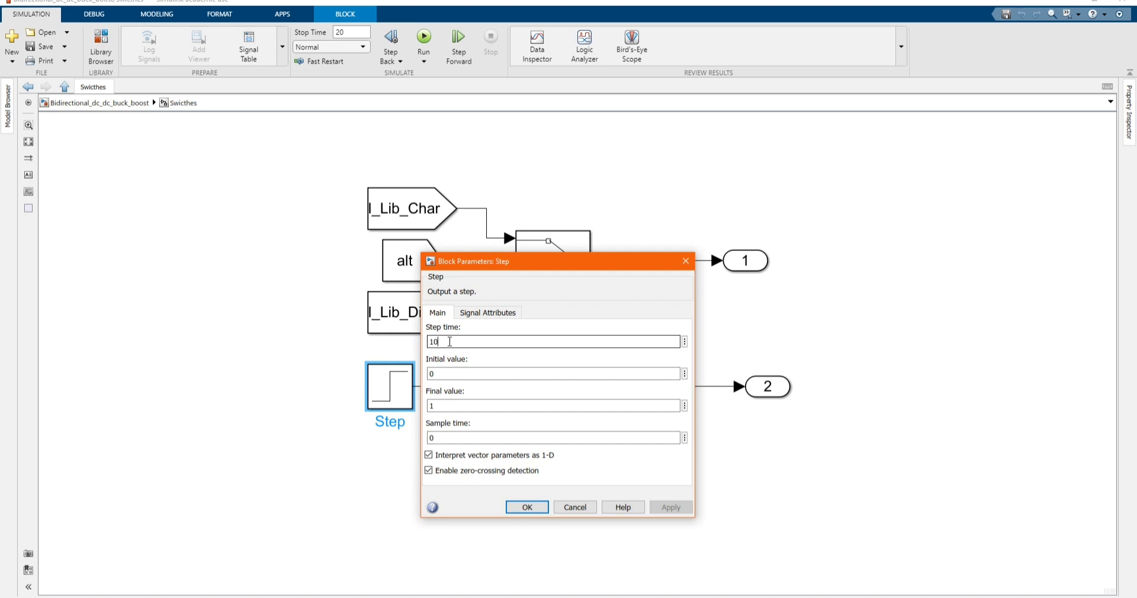
key(BackSpace)
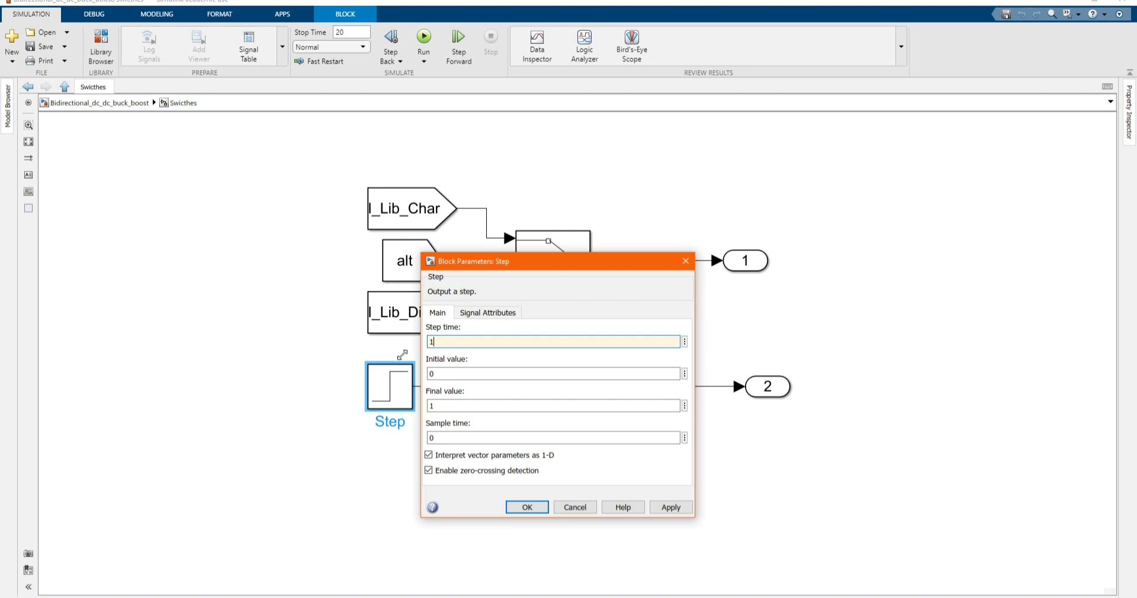
click(670, 508)
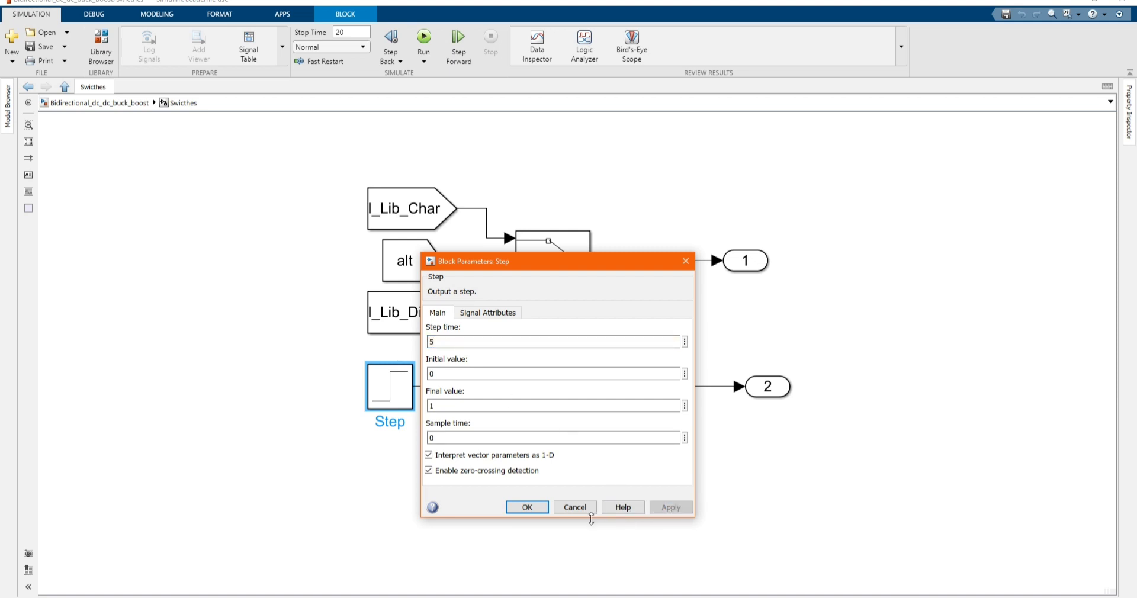
click(528, 507)
click(543, 516)
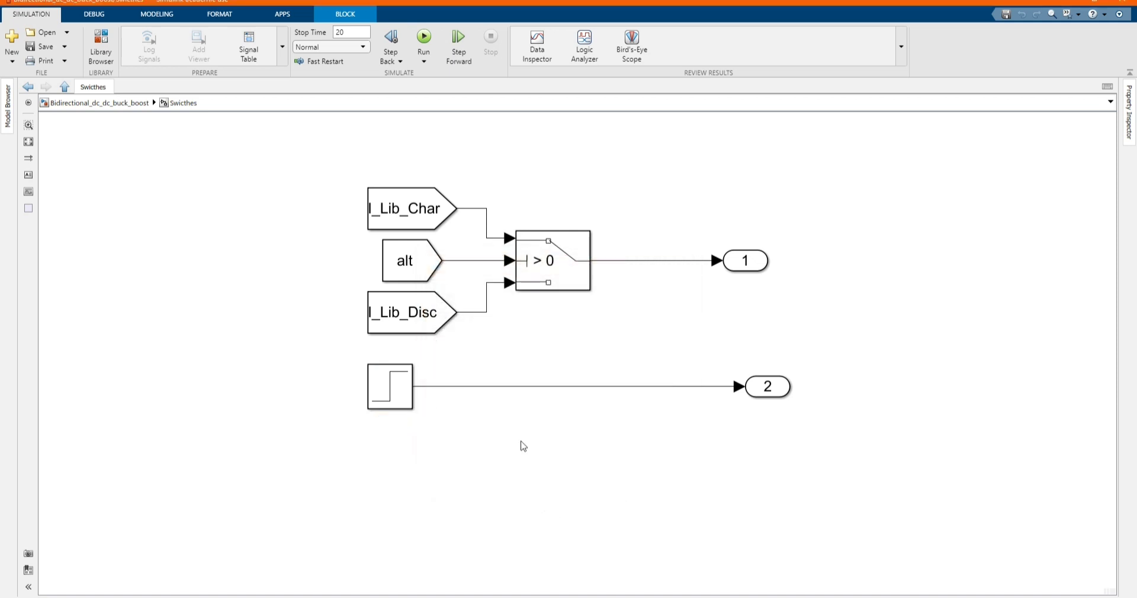
Return to the top-level model and trace where the I_Lib_Ref and alt tags of the Swicthes subsystem are used.
click(28, 87)
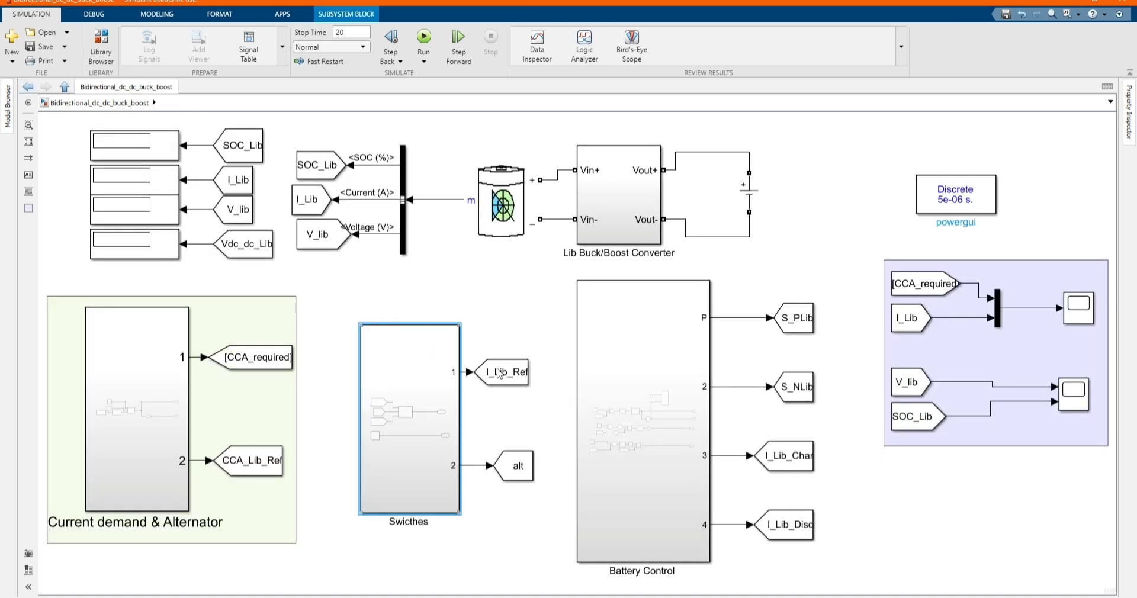
click(498, 373)
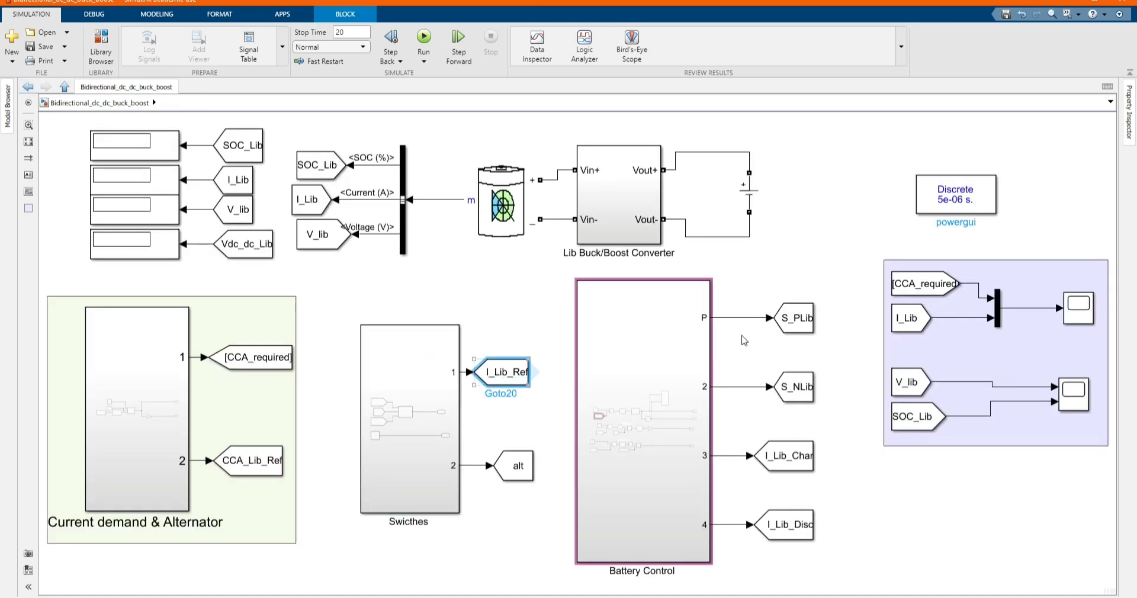
click(516, 471)
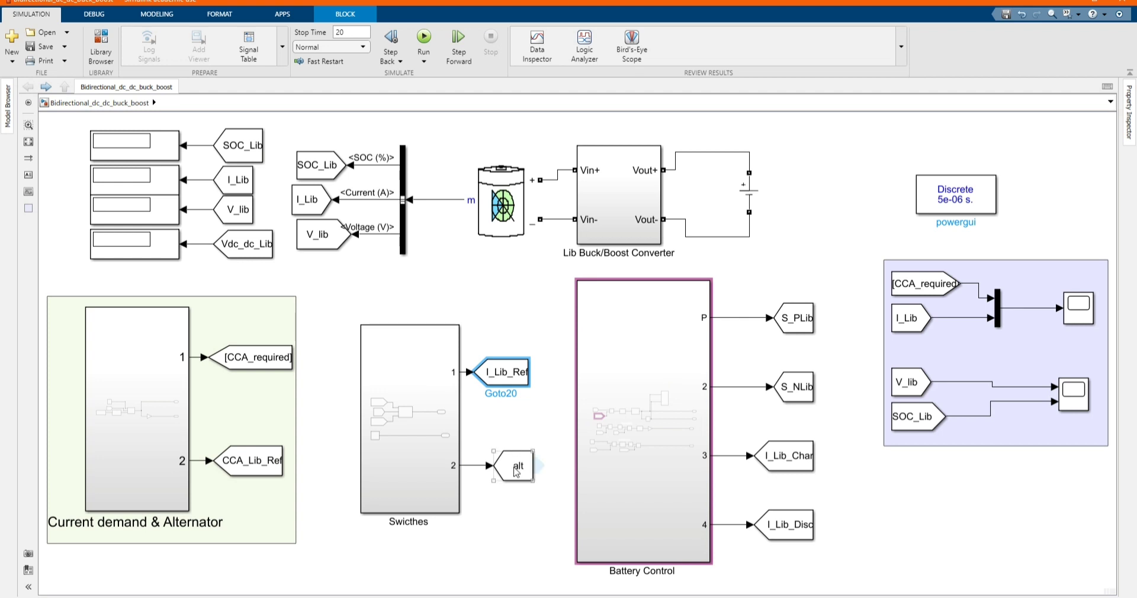
click(515, 372)
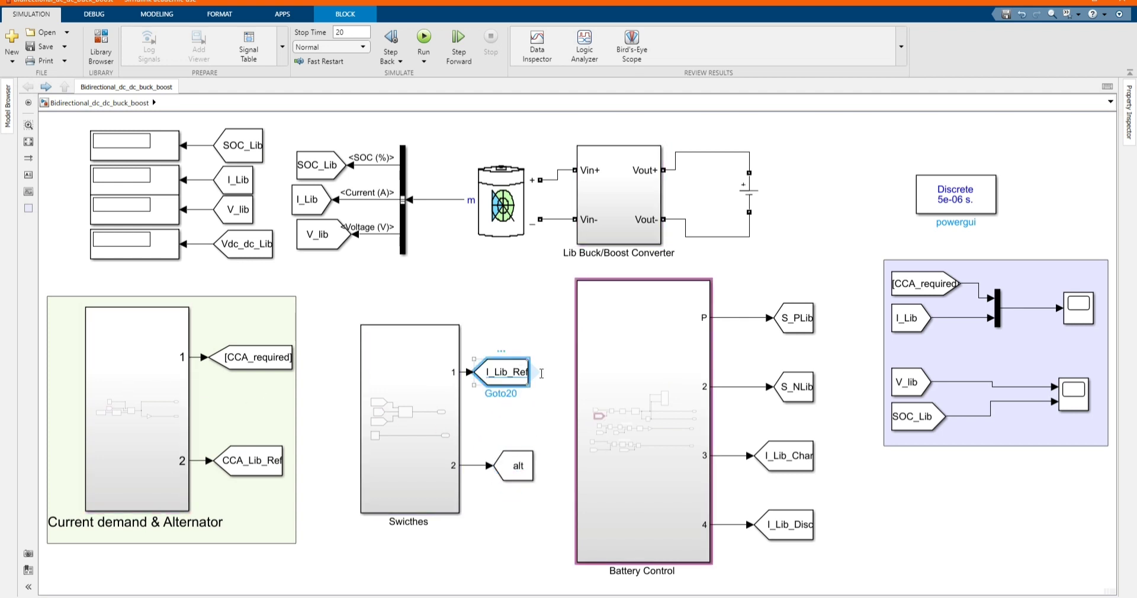
Look inside the Battery Control subsystem and locate the CCA_Lib_Ref input of the discharging control.
double_click(627, 424)
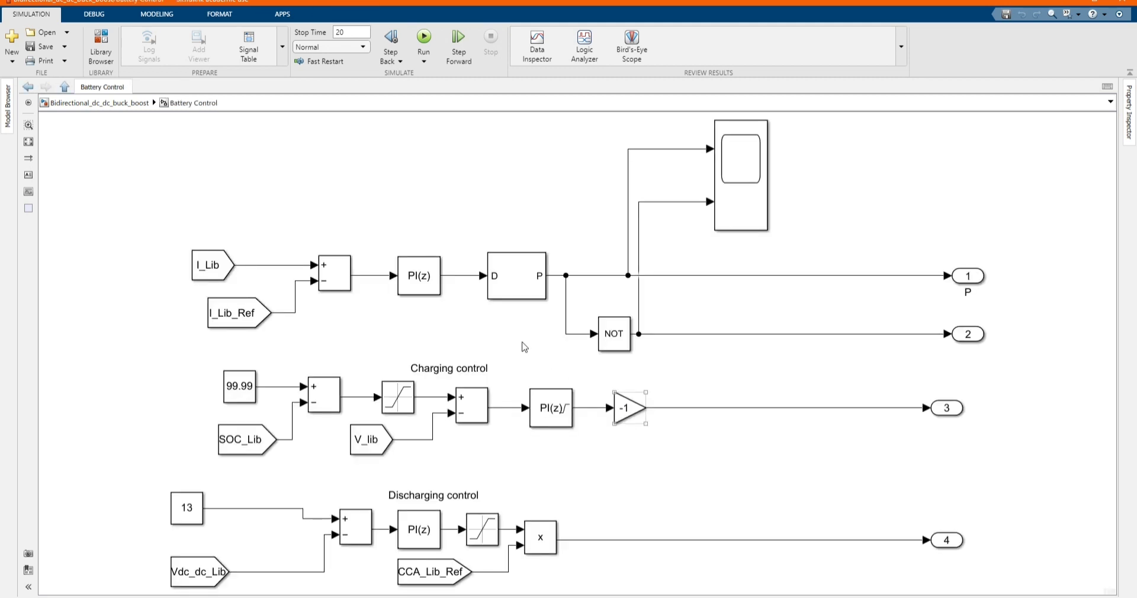
scroll(541, 357, down, 1)
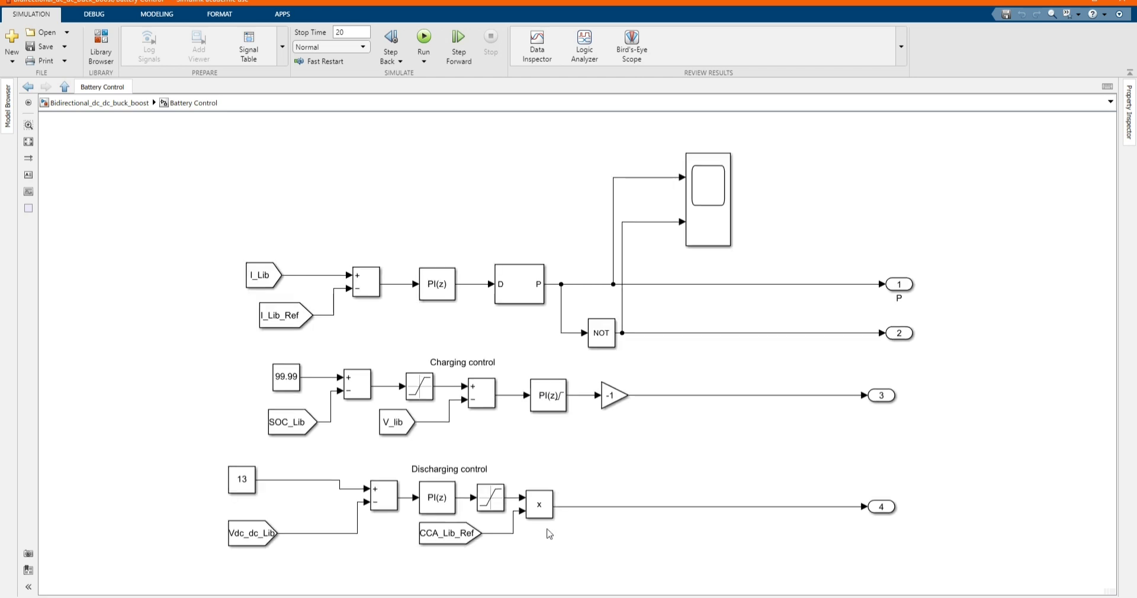
scroll(440, 580, up, 1)
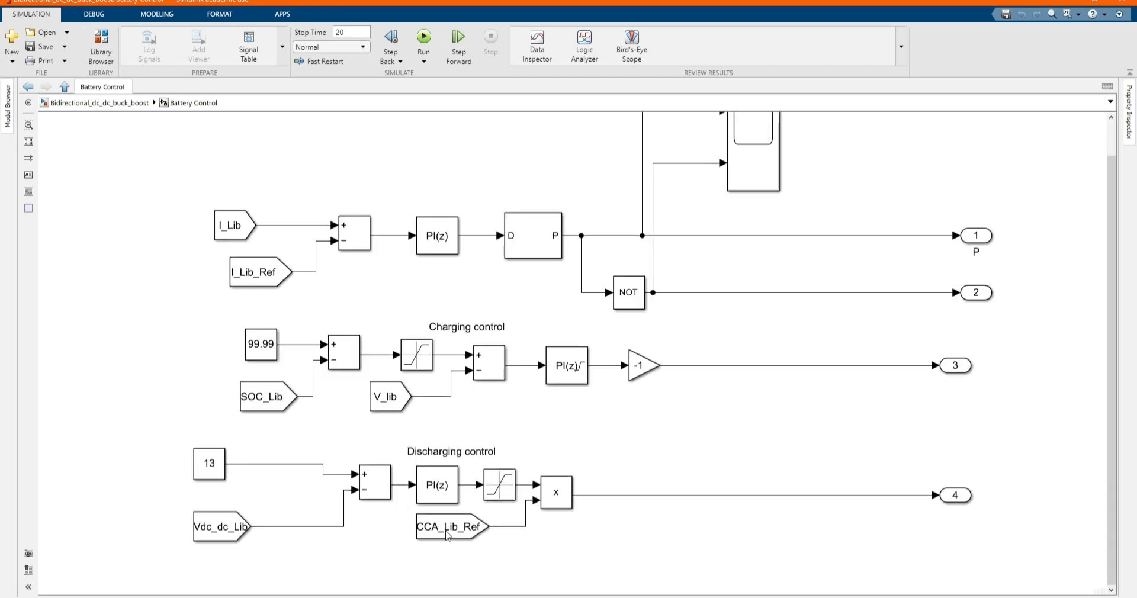
click(447, 535)
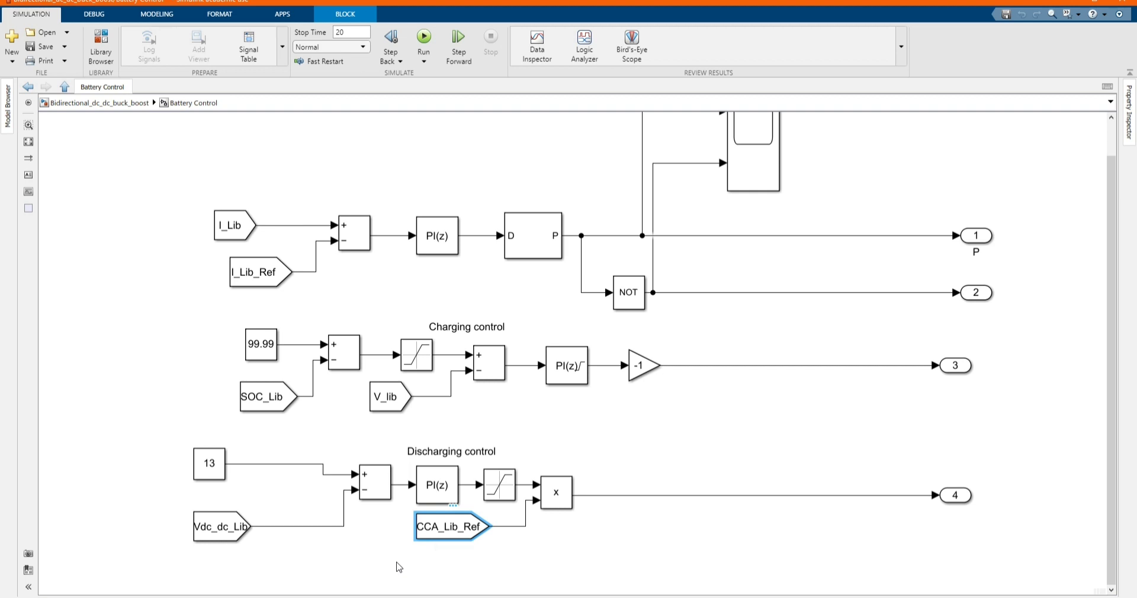
click(399, 567)
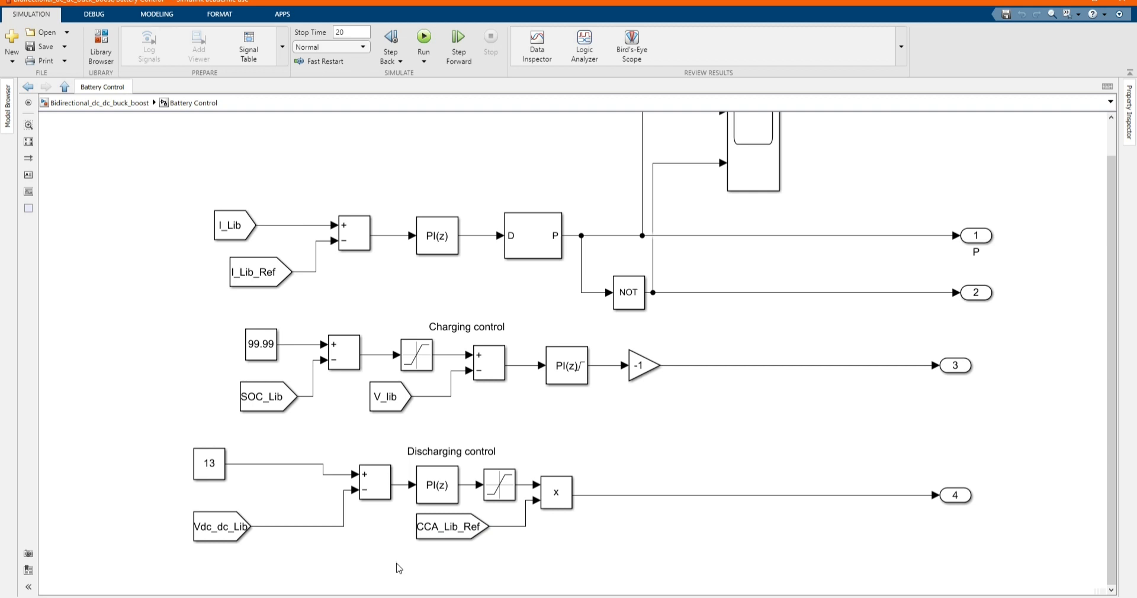
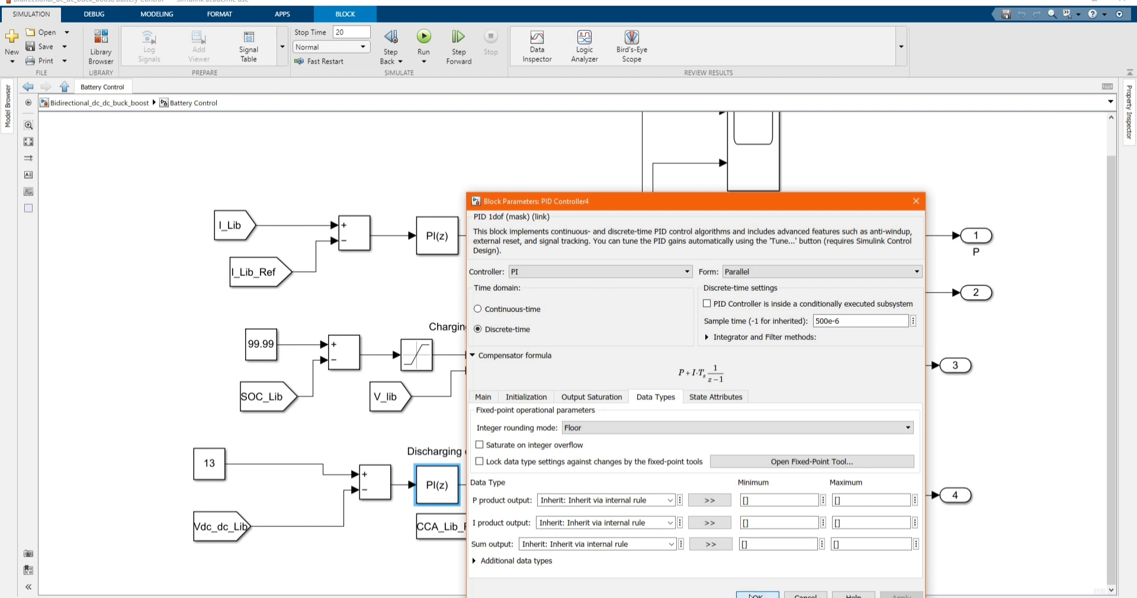
Check the discharging control's PI controller data types and the upper and lower limits of its Saturation block.
click(749, 594)
click(524, 515)
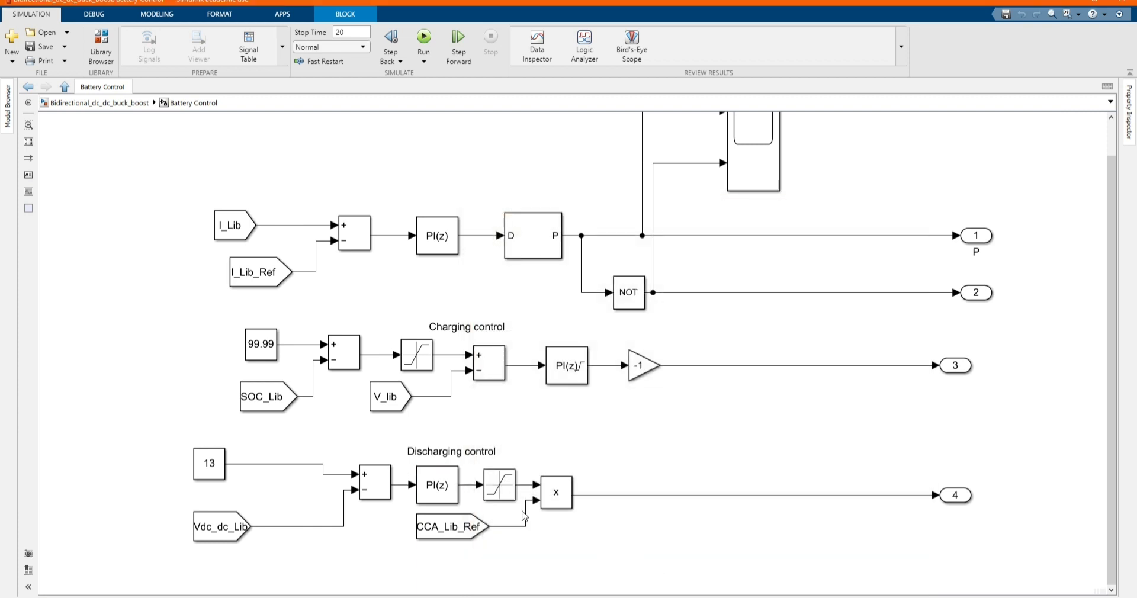
double_click(497, 486)
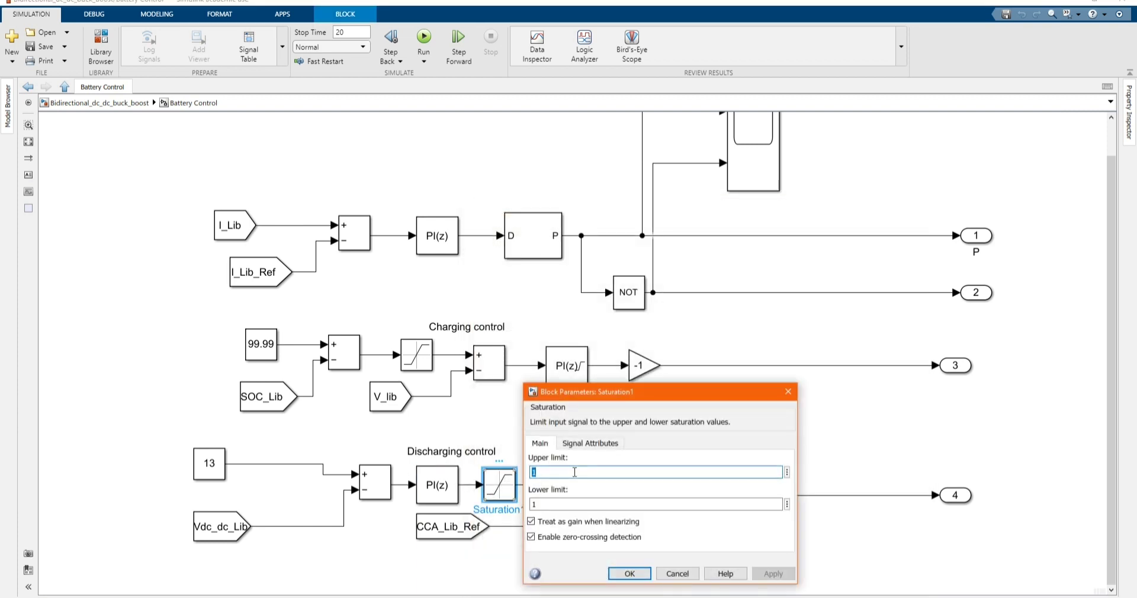
click(788, 392)
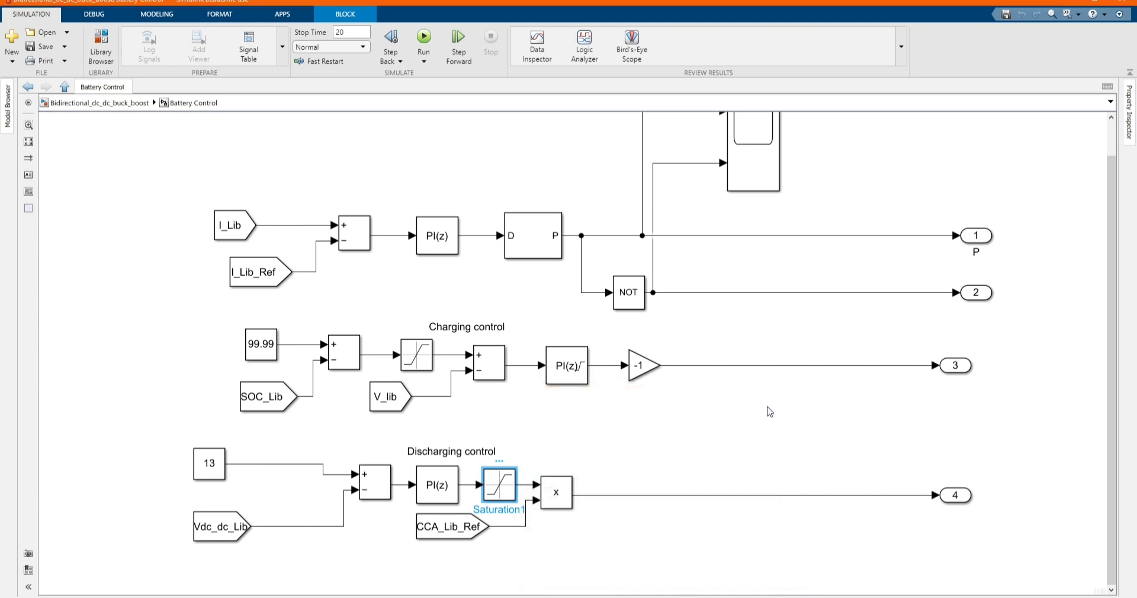
click(721, 425)
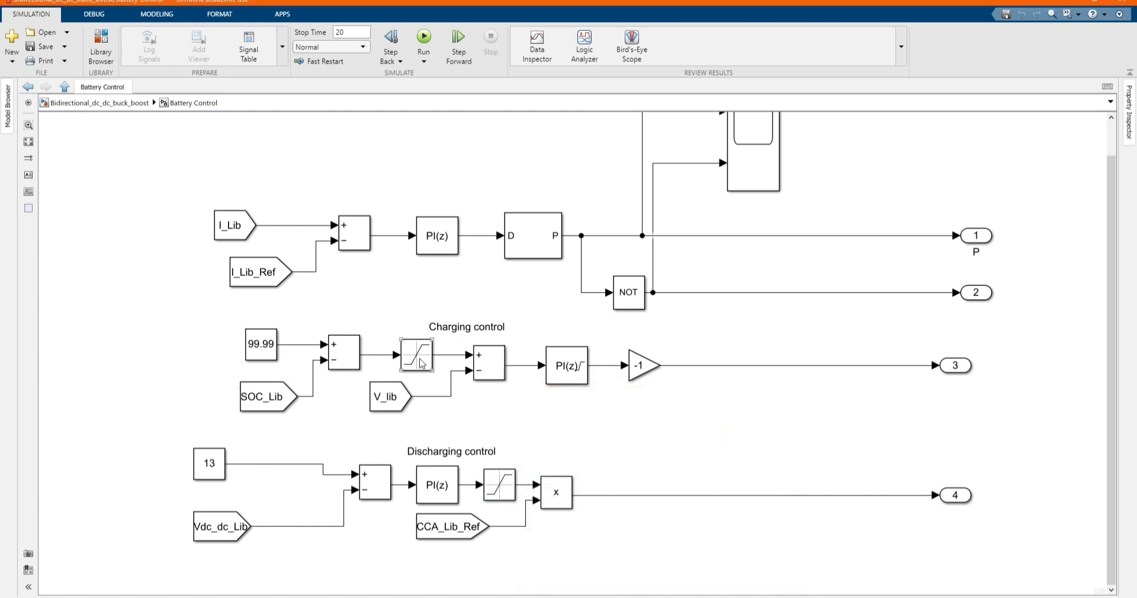
Inspect the charging control's PI controller gains, initialization and output saturation limits.
click(575, 370)
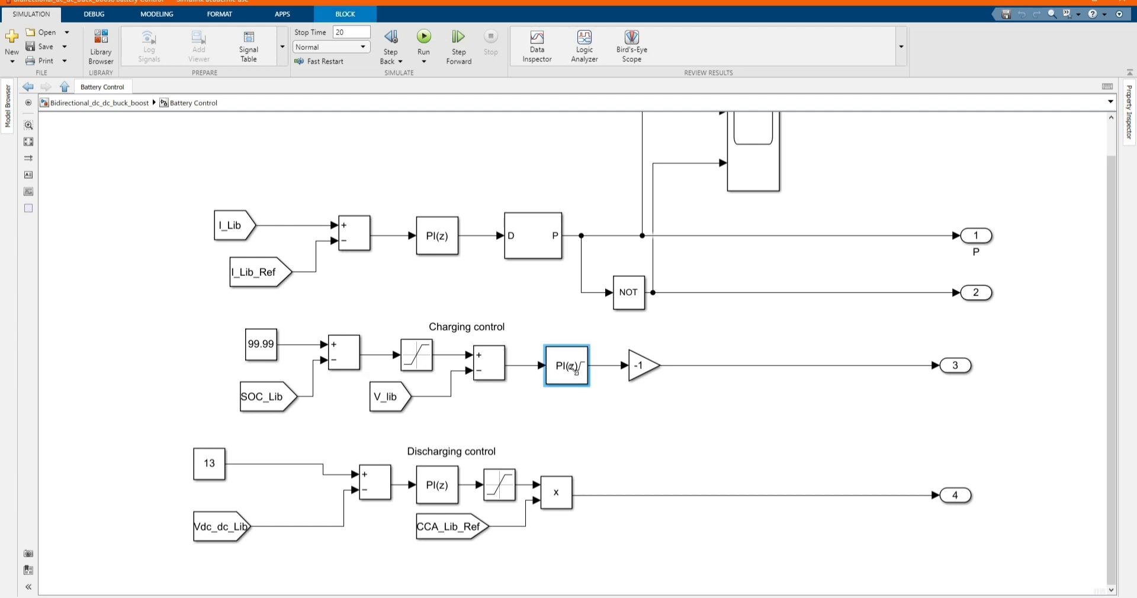
double_click(574, 370)
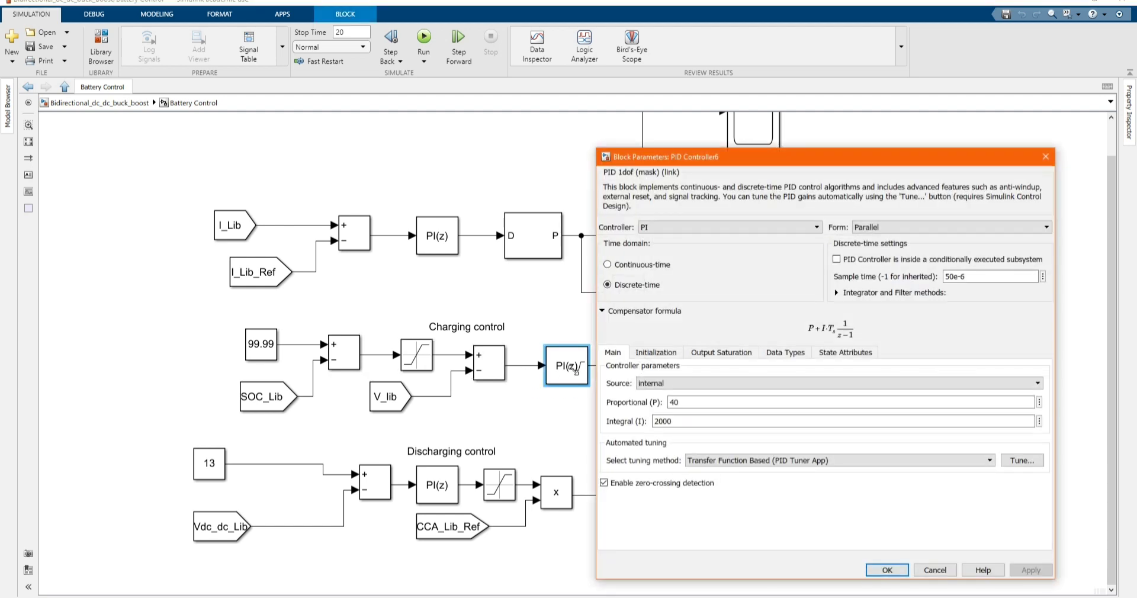
click(664, 354)
click(709, 355)
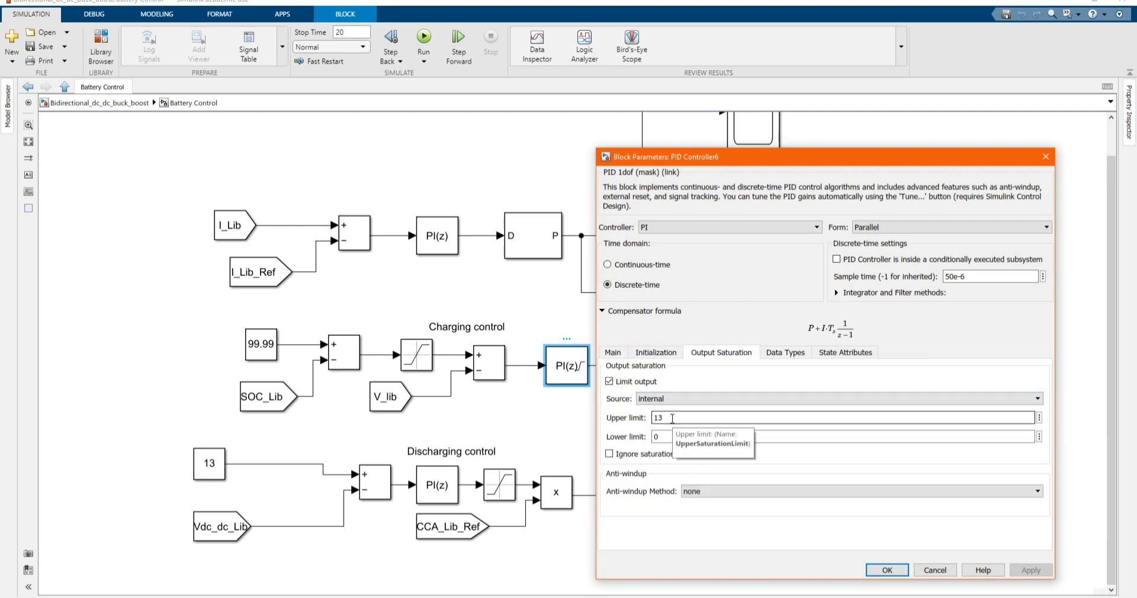
click(882, 572)
Review all settings of the PI controller in the I_Lib current loop and the PWM Generator's switching frequency and sample time.
click(296, 281)
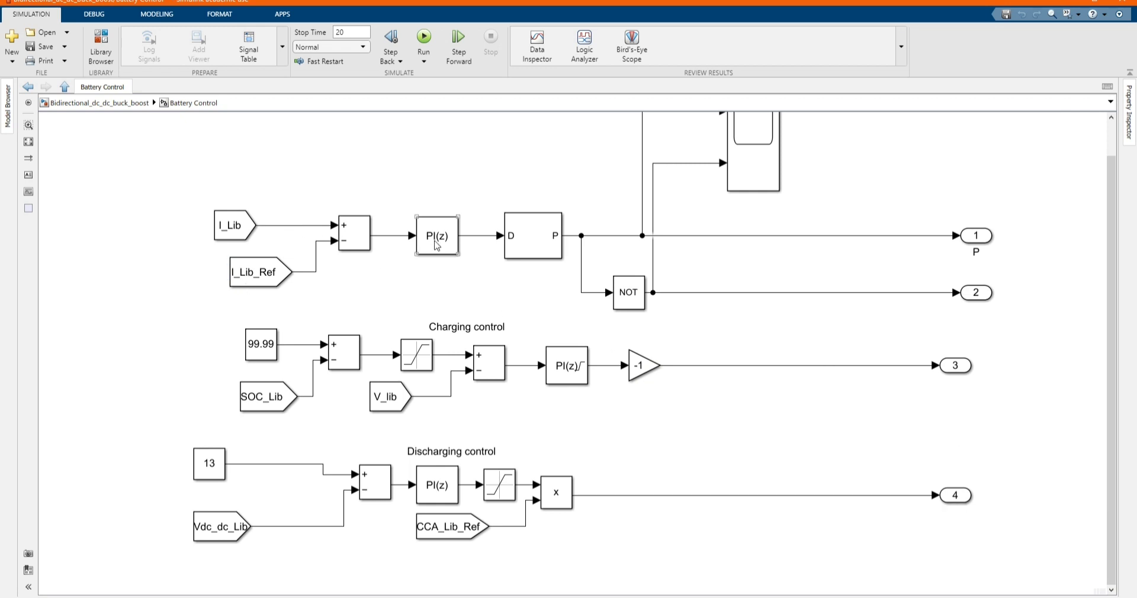
click(436, 243)
double_click(437, 243)
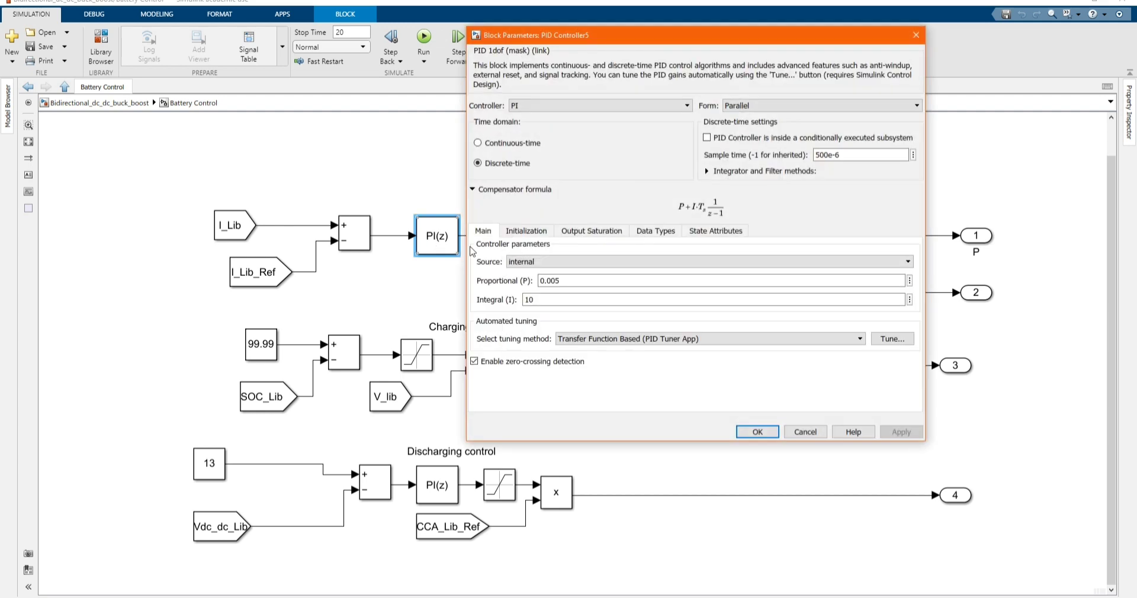
click(521, 232)
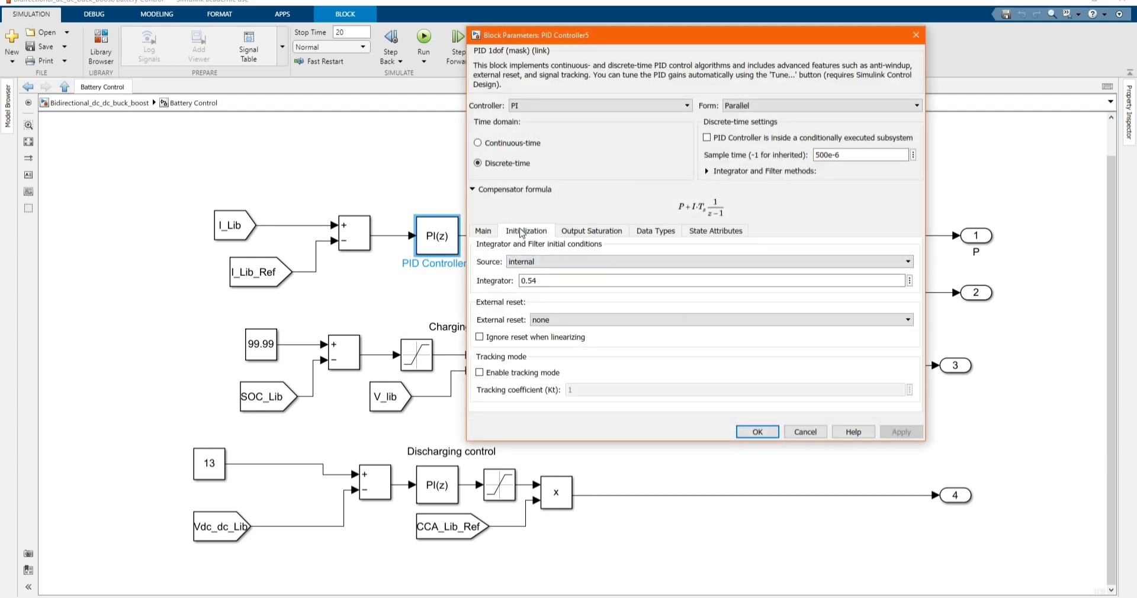
click(586, 237)
click(651, 232)
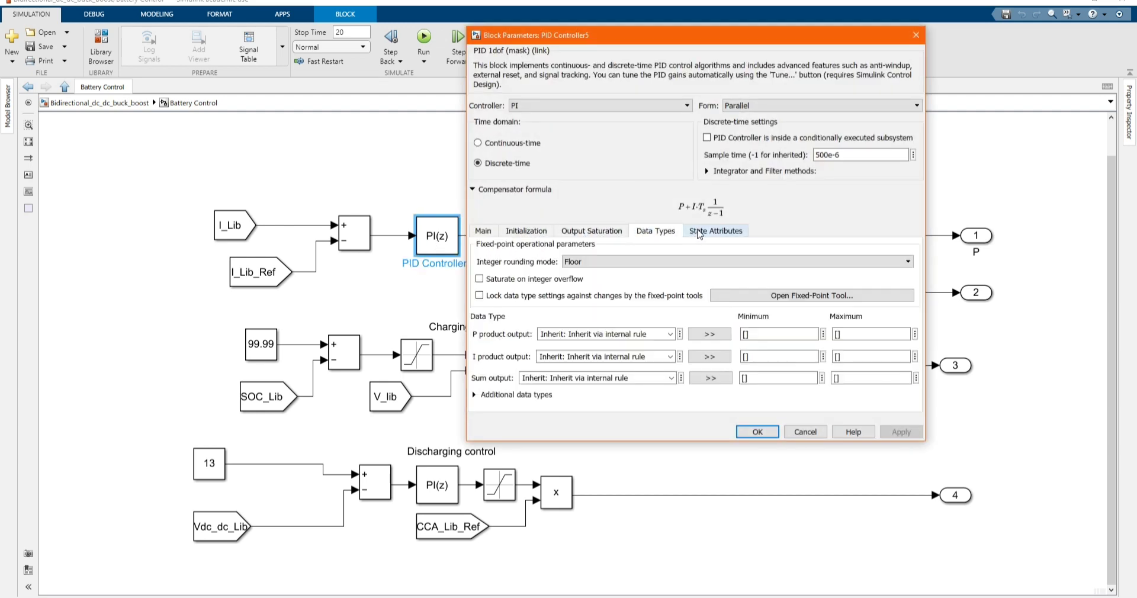
click(712, 234)
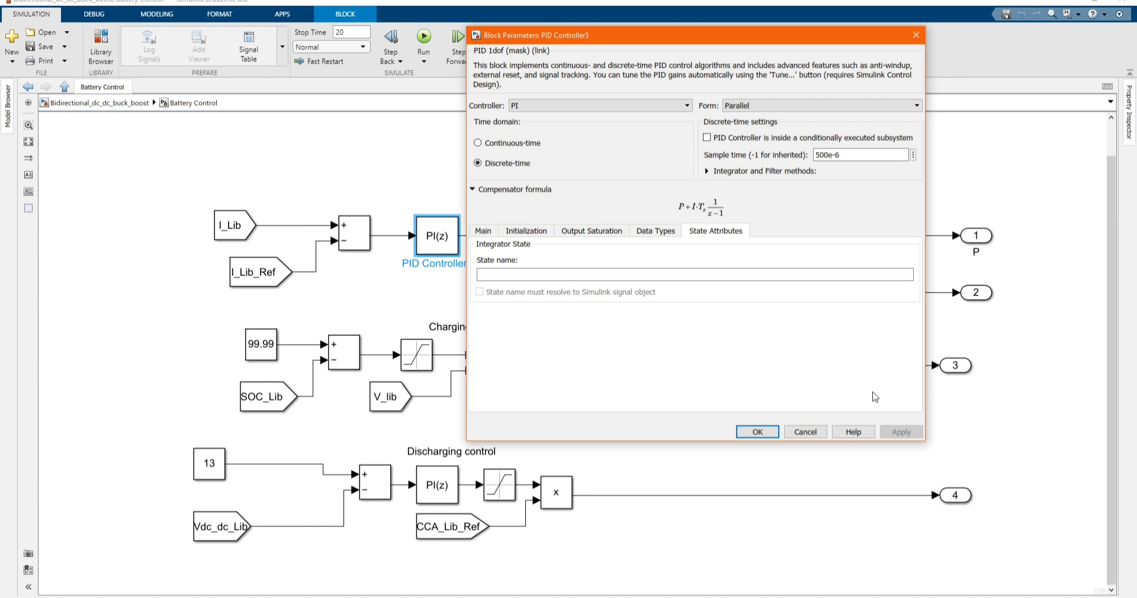
click(757, 432)
double_click(521, 237)
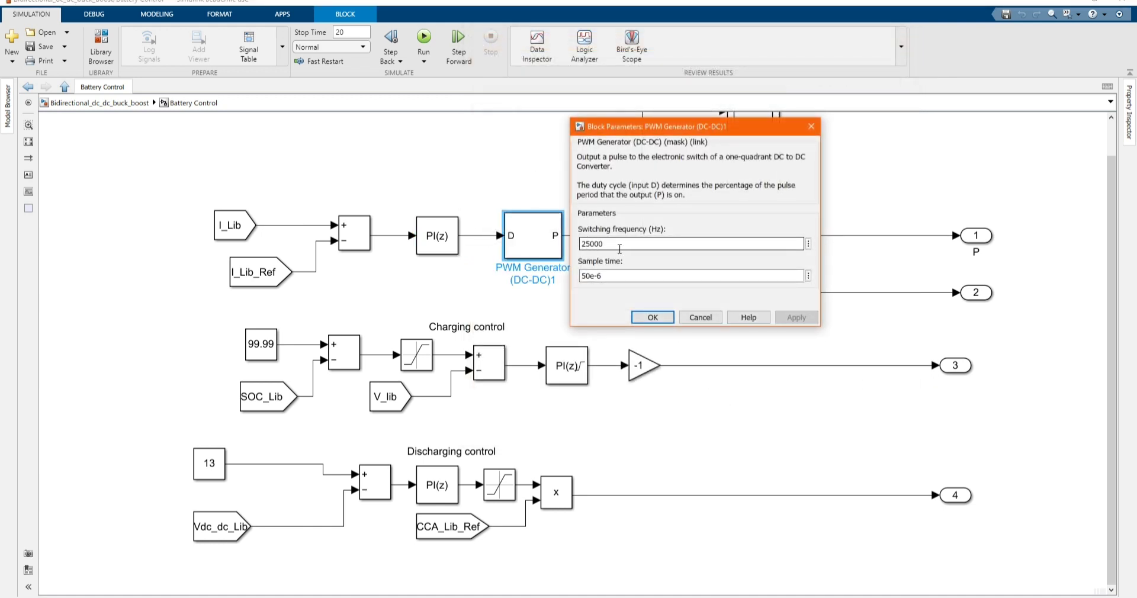
click(652, 318)
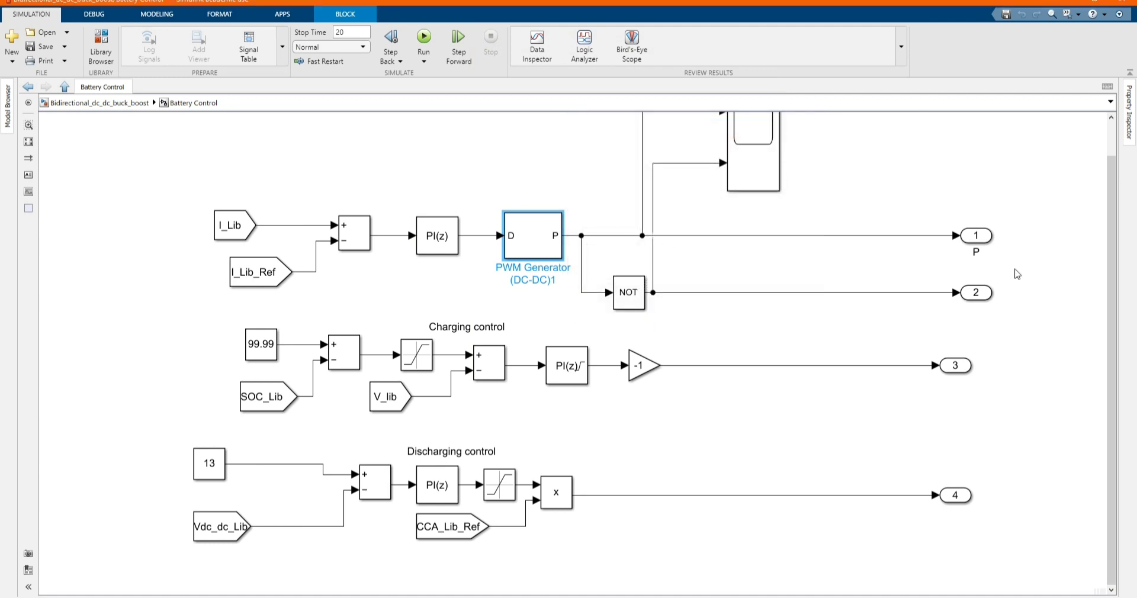
Return to the top-level model and trace where Battery Control's S_PLib, S_NLib, I_Lib_Char and I_Lib_Disc tags are used.
click(28, 87)
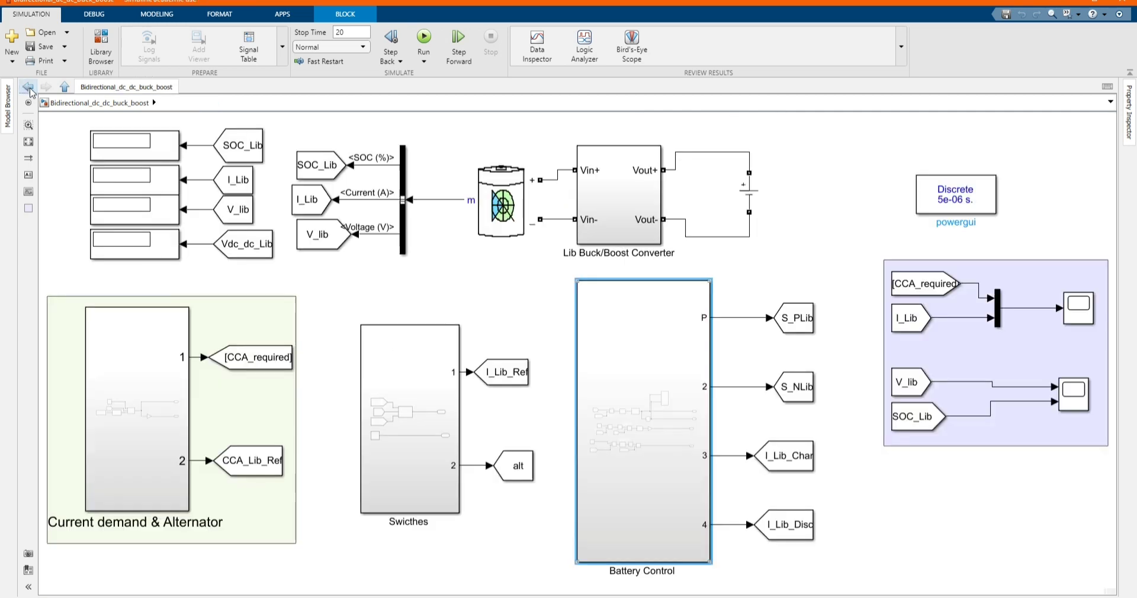
click(800, 322)
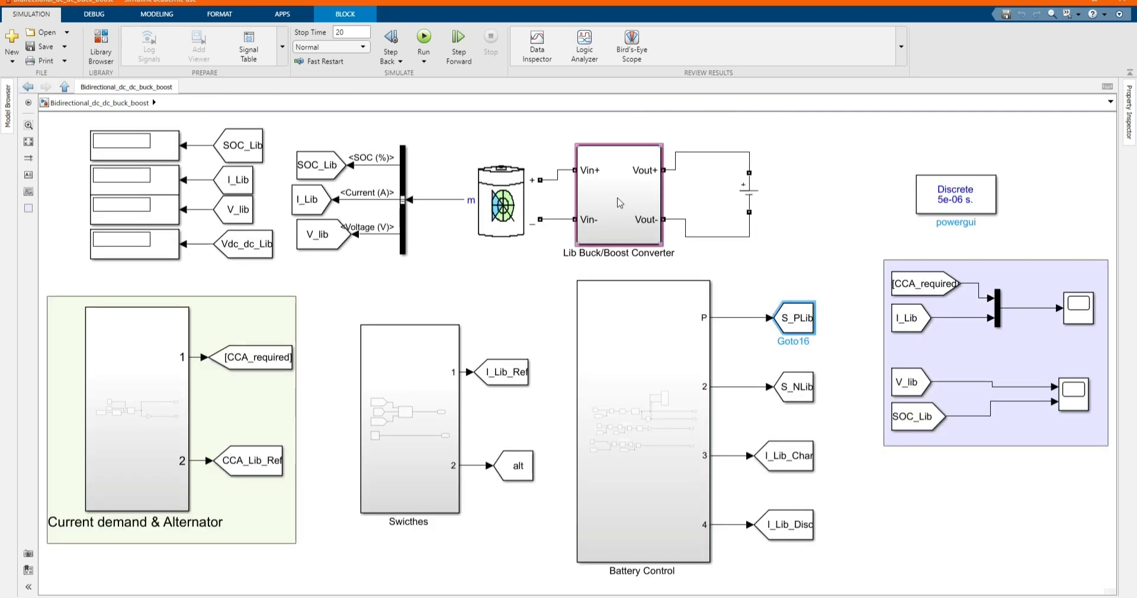
click(793, 389)
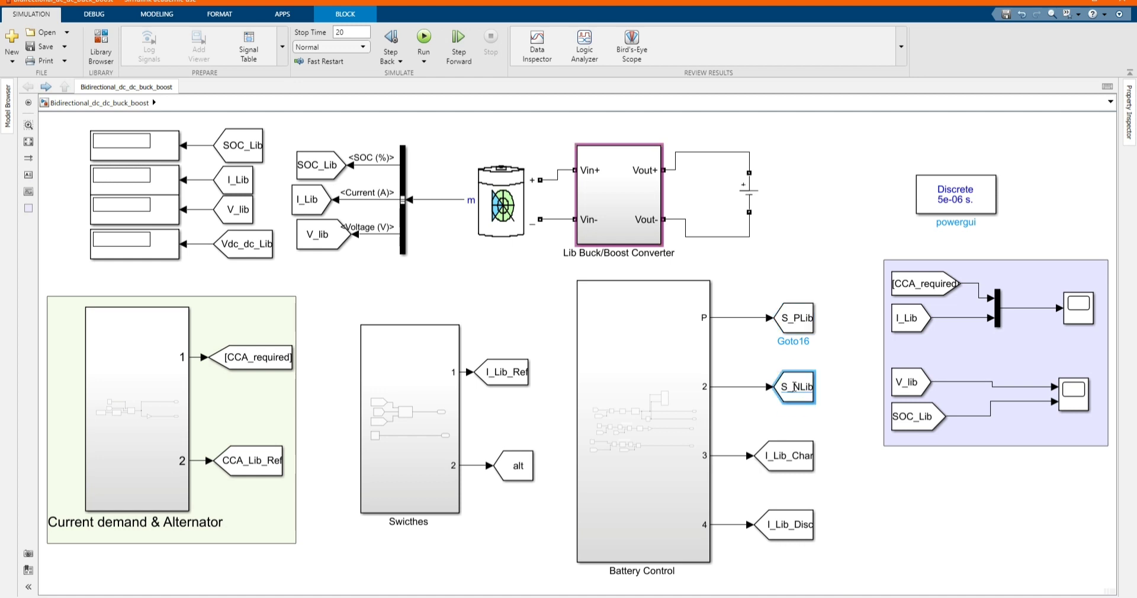
click(784, 455)
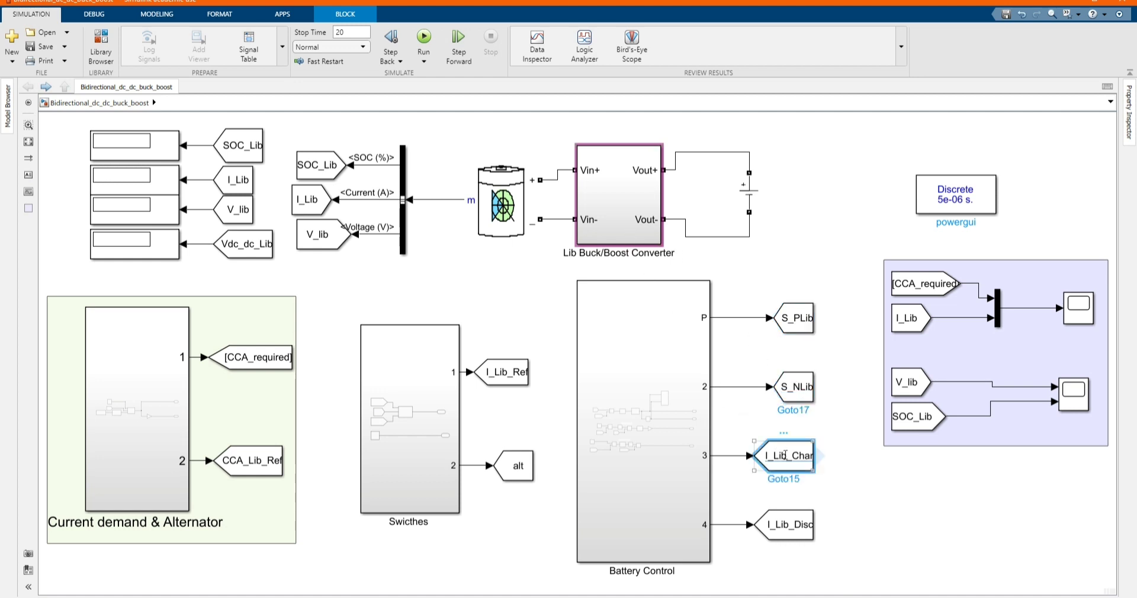
click(789, 528)
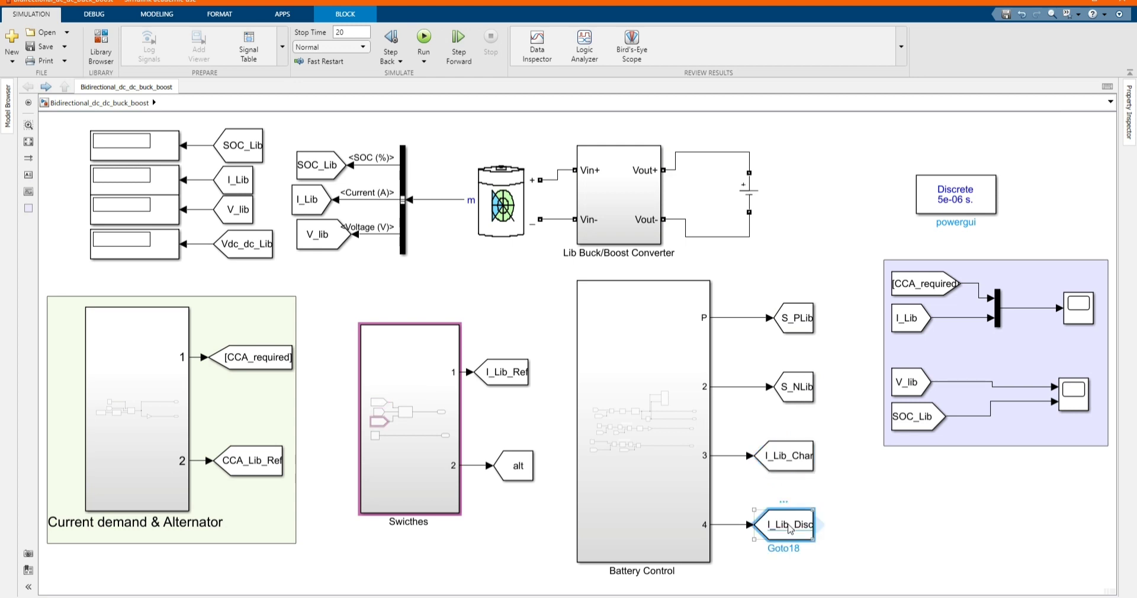
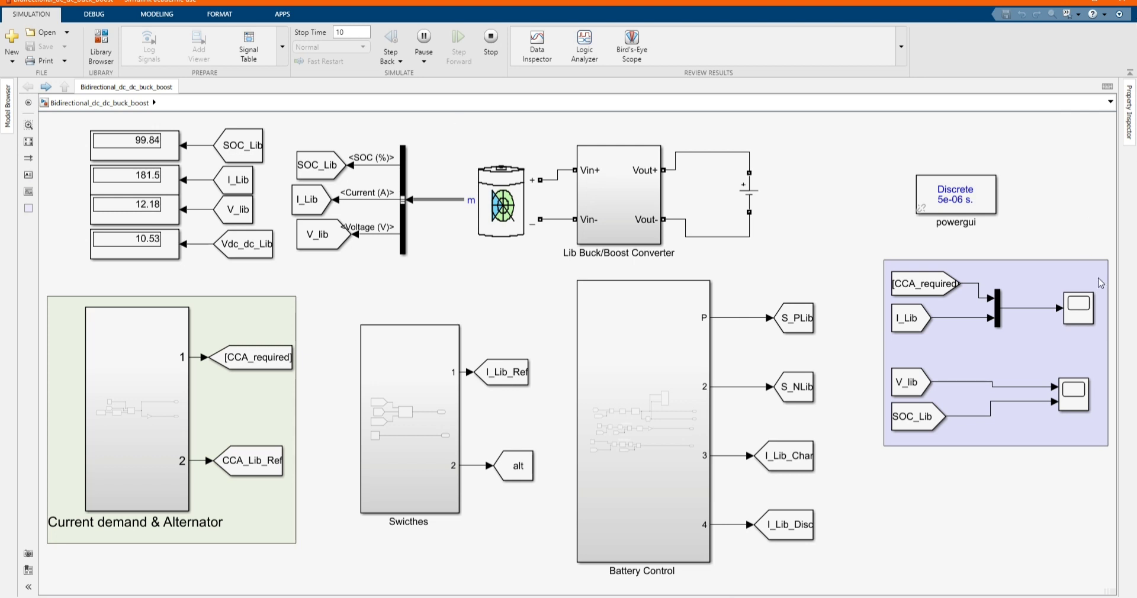
Check the CCA_required and I_Lib curves in their scope during the run and stop the simulation.
click(1081, 318)
double_click(1081, 318)
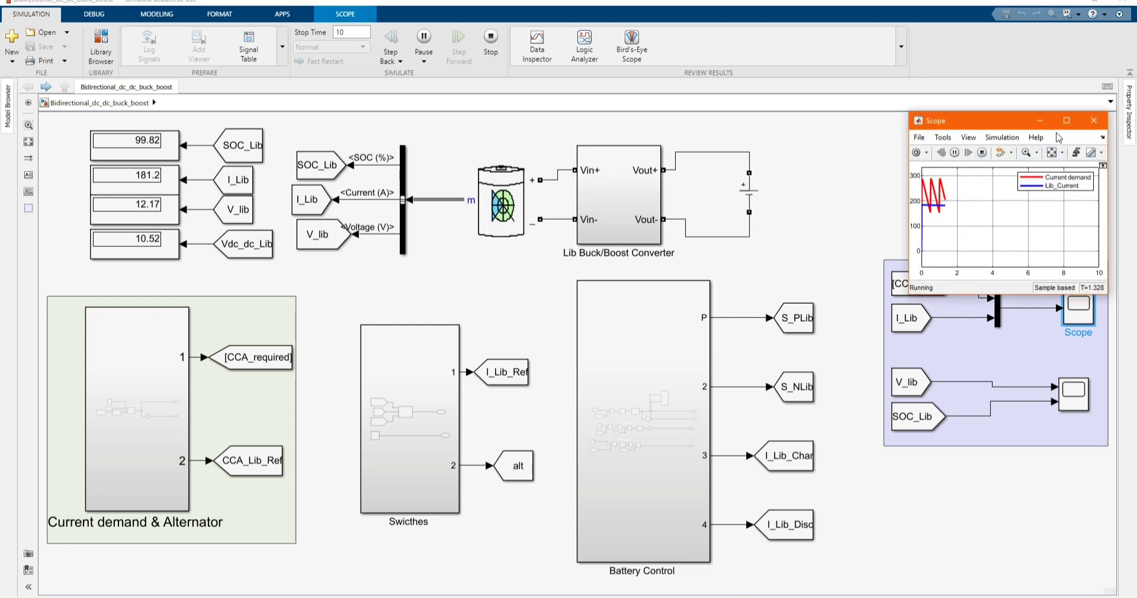
click(1041, 121)
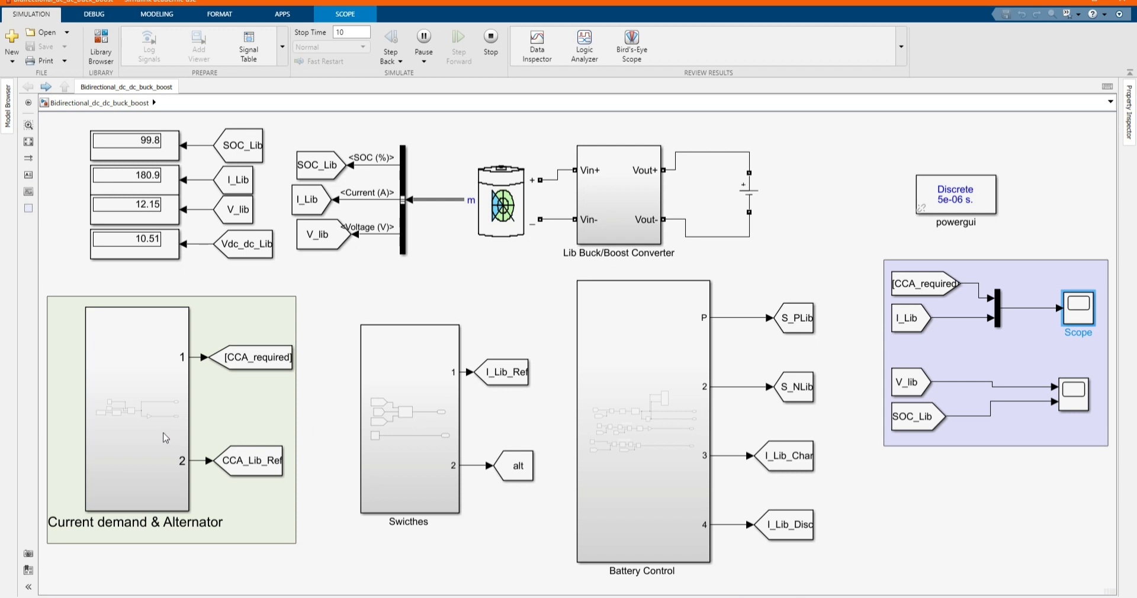
click(490, 38)
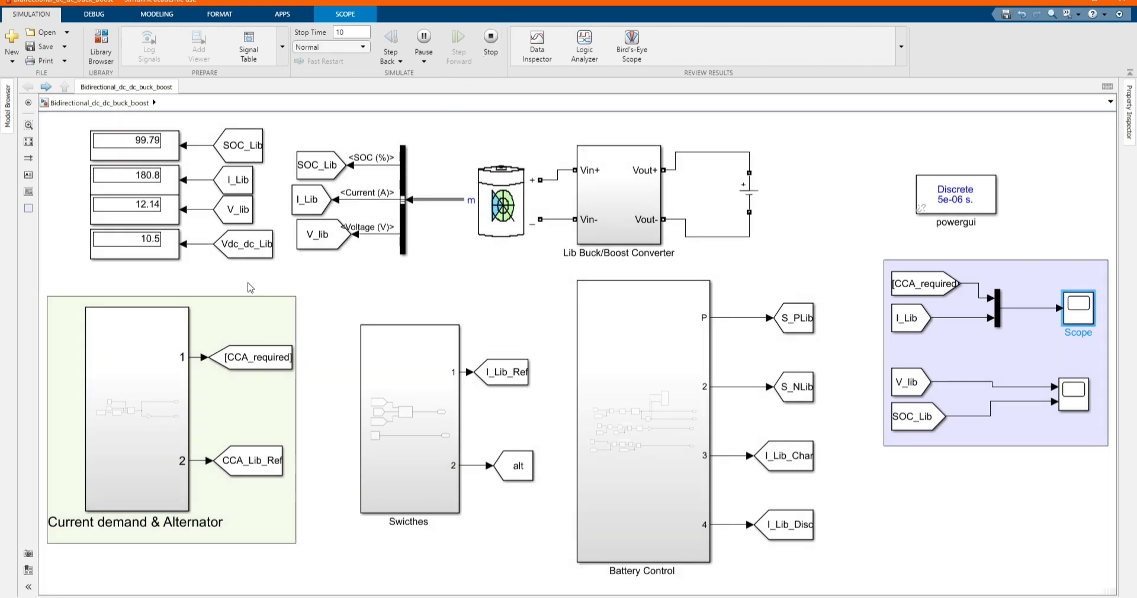
Set Gain2 in the Current demand & Alternator subsystem to 1 and return to the top-level model.
click(205, 336)
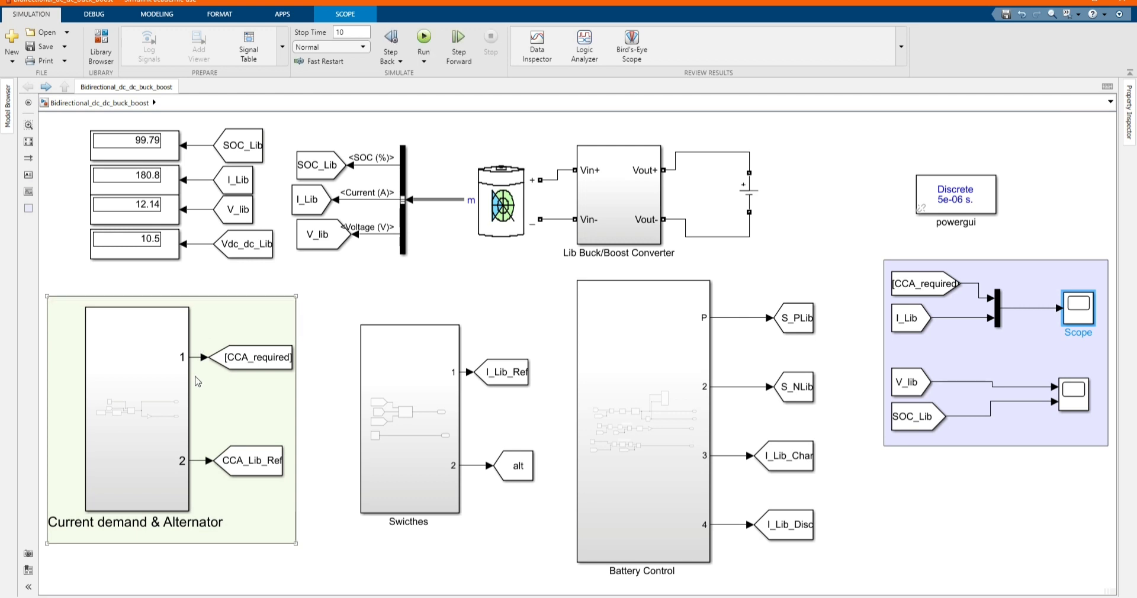
double_click(152, 407)
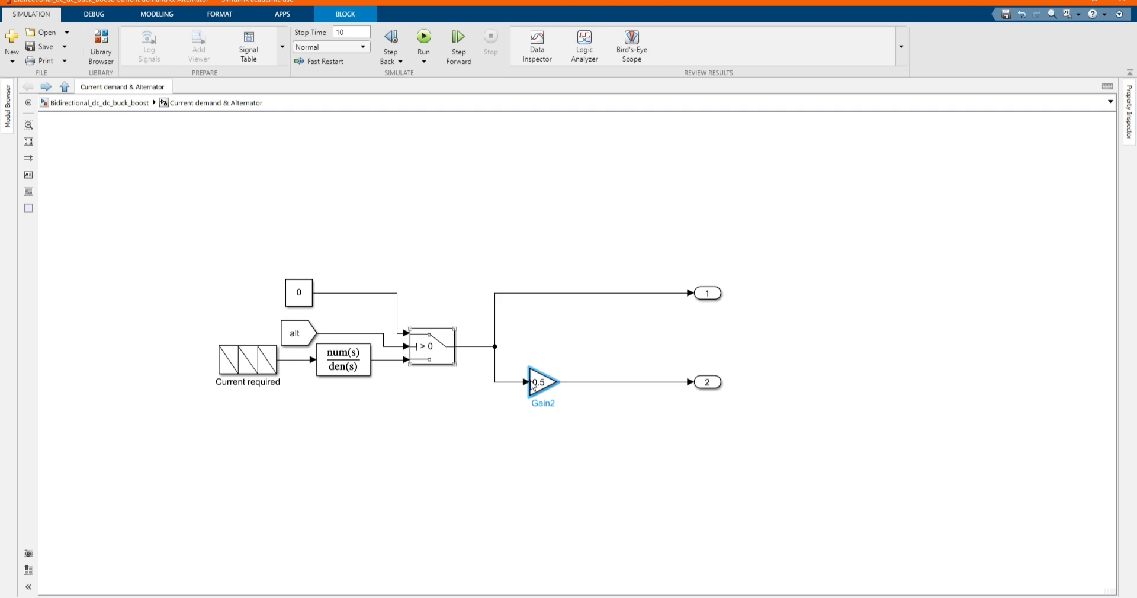
double_click(539, 386)
text(1)
click(799, 475)
click(671, 474)
click(27, 89)
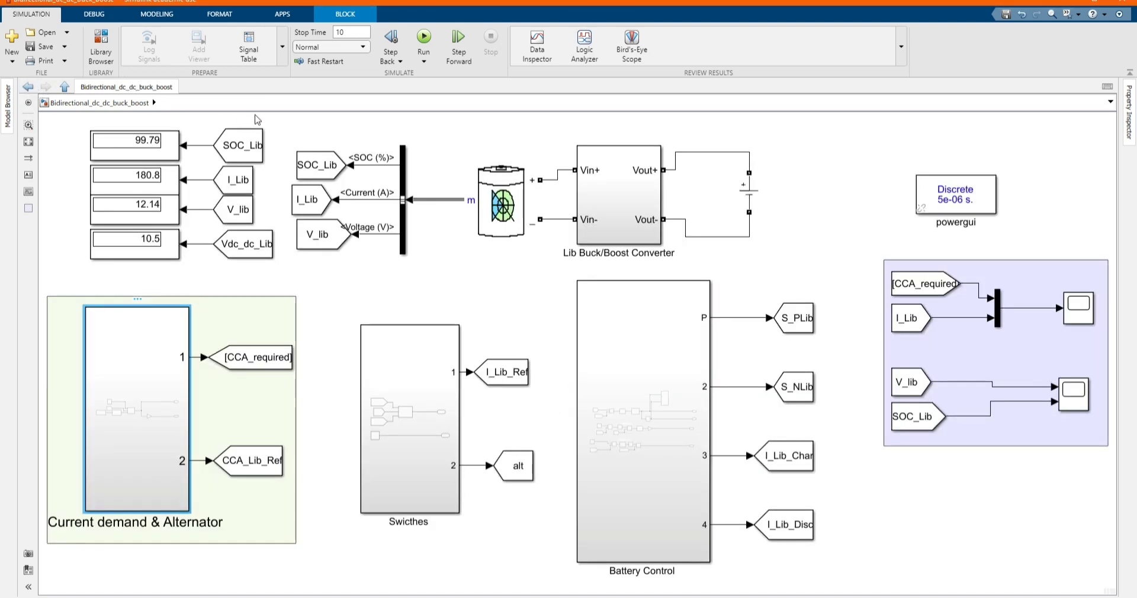
Run the simulation and compare the Current demand and Lib_Current curves in an enlarged scope window.
click(423, 39)
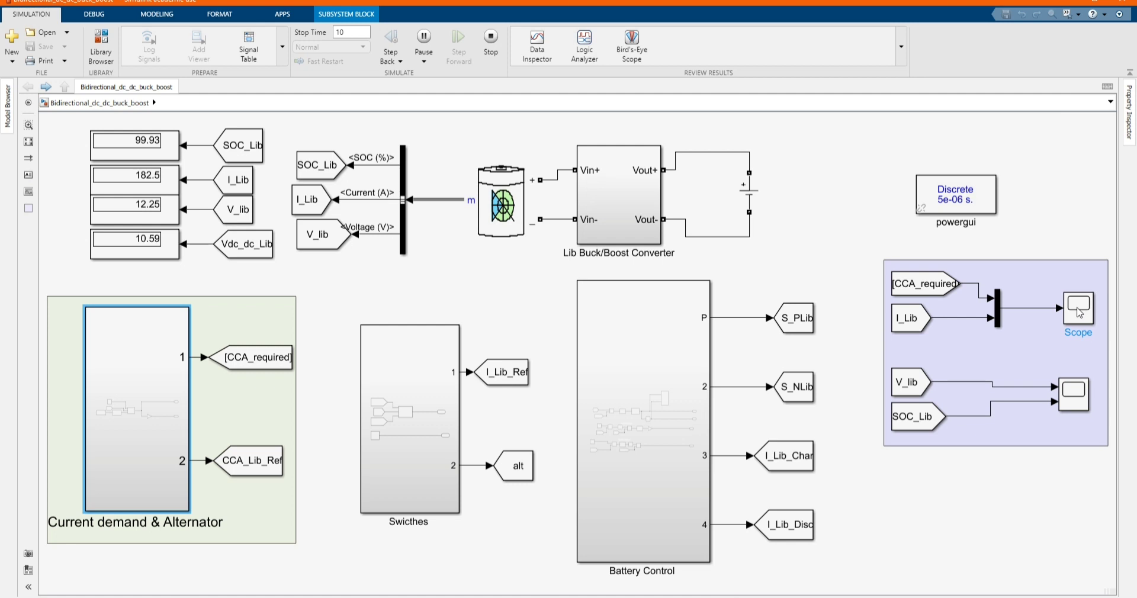
double_click(1078, 313)
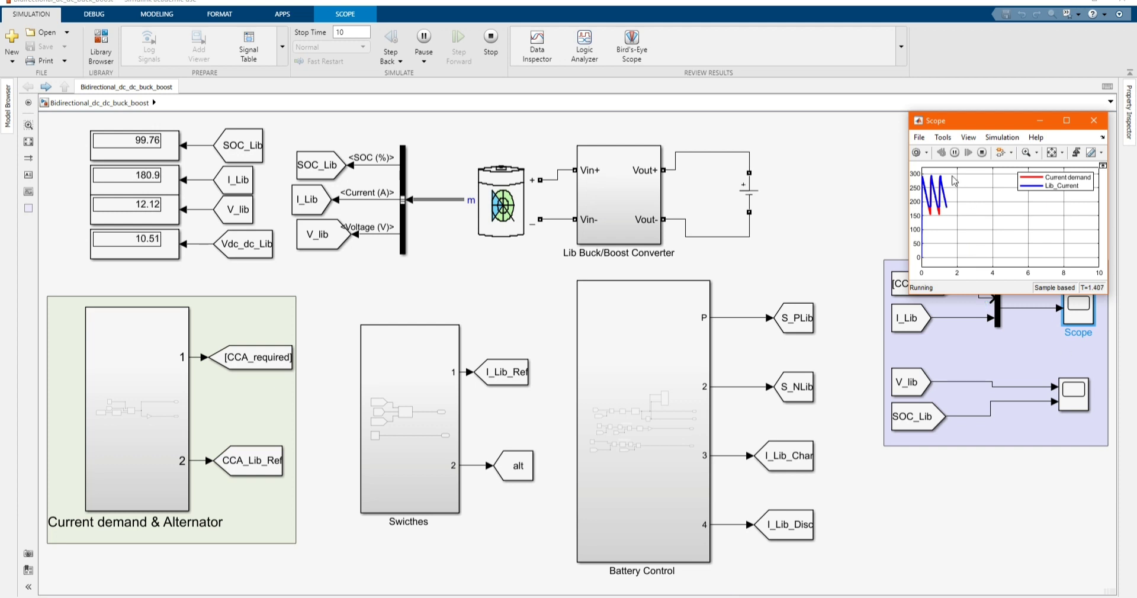
drag(1015, 127, 811, 163)
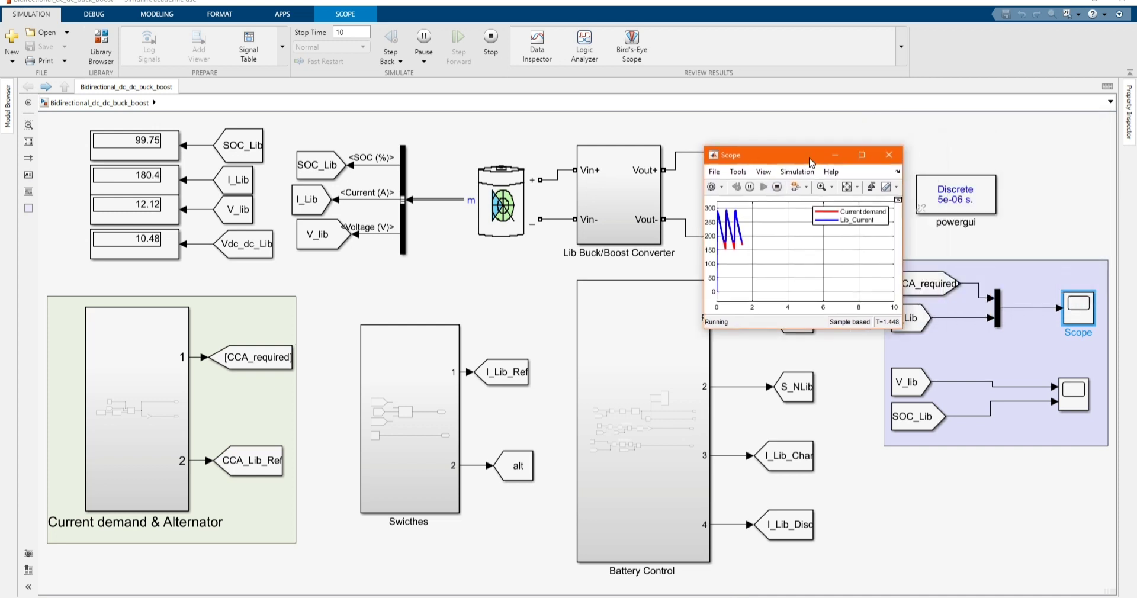
click(861, 155)
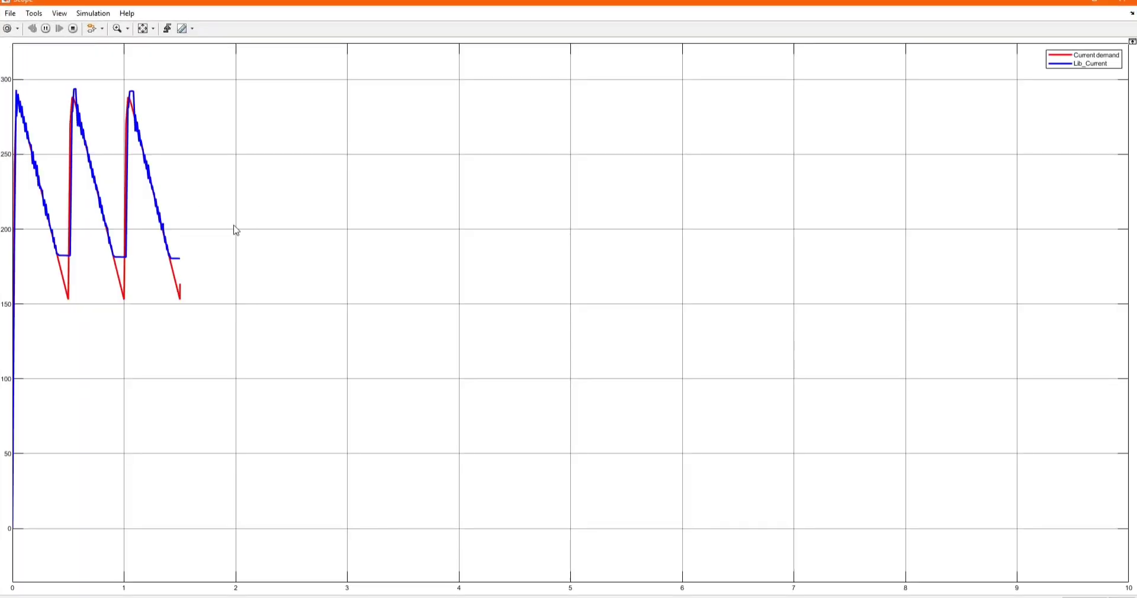
click(1091, 2)
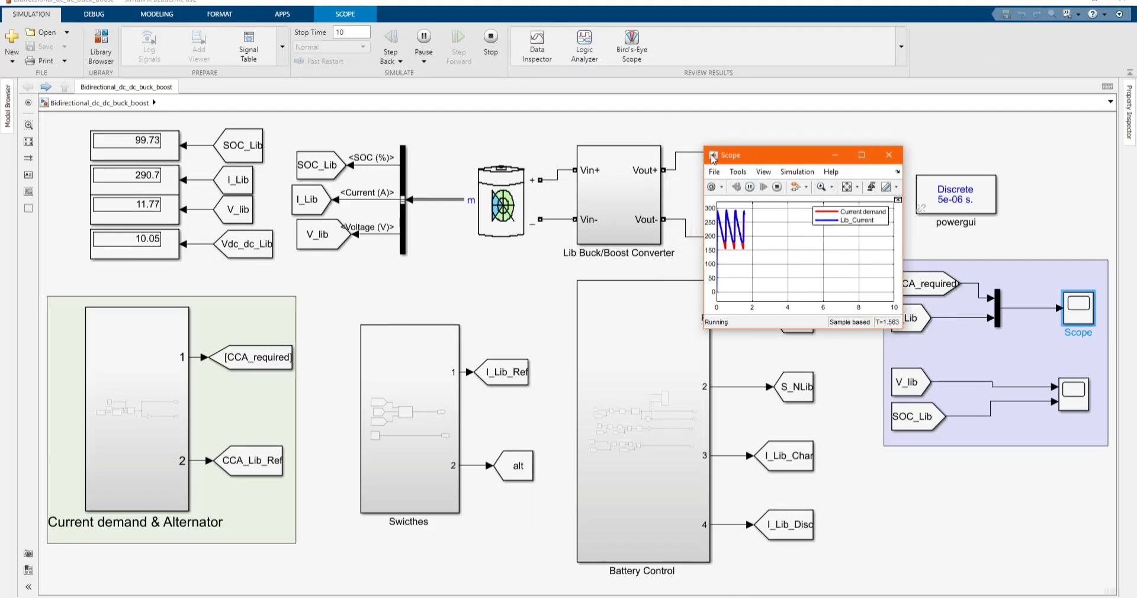
drag(704, 147, 637, 110)
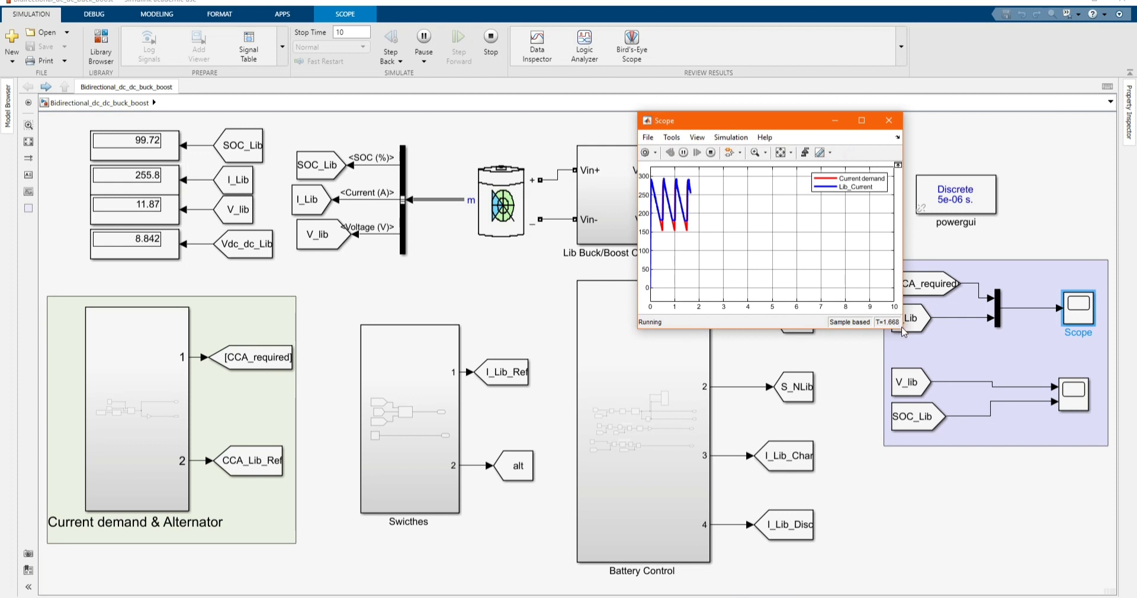
drag(902, 331, 915, 350)
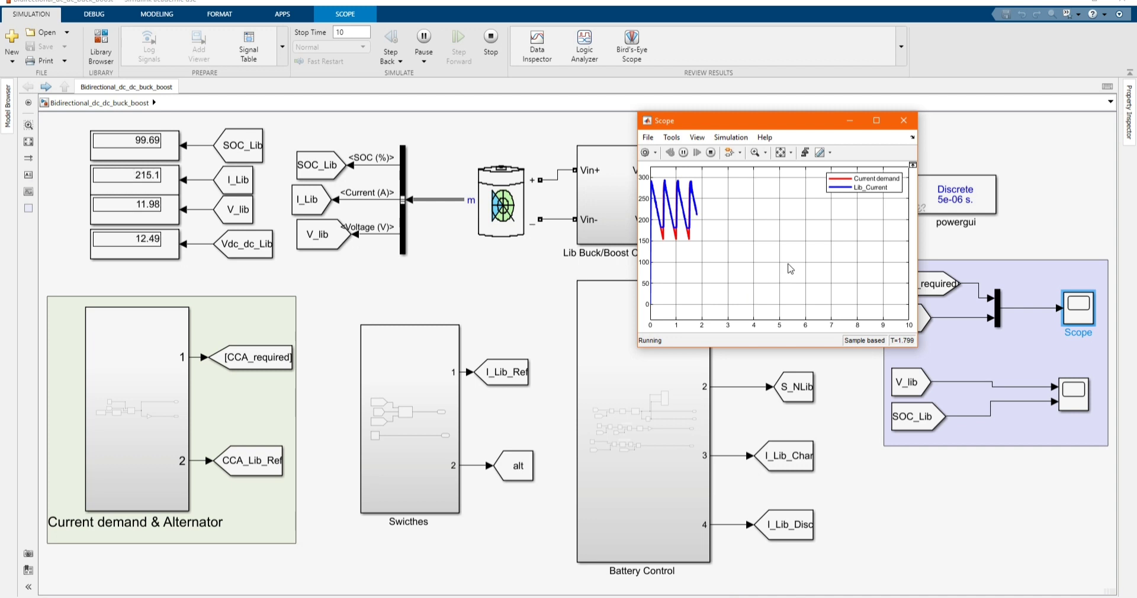
drag(771, 117, 557, 263)
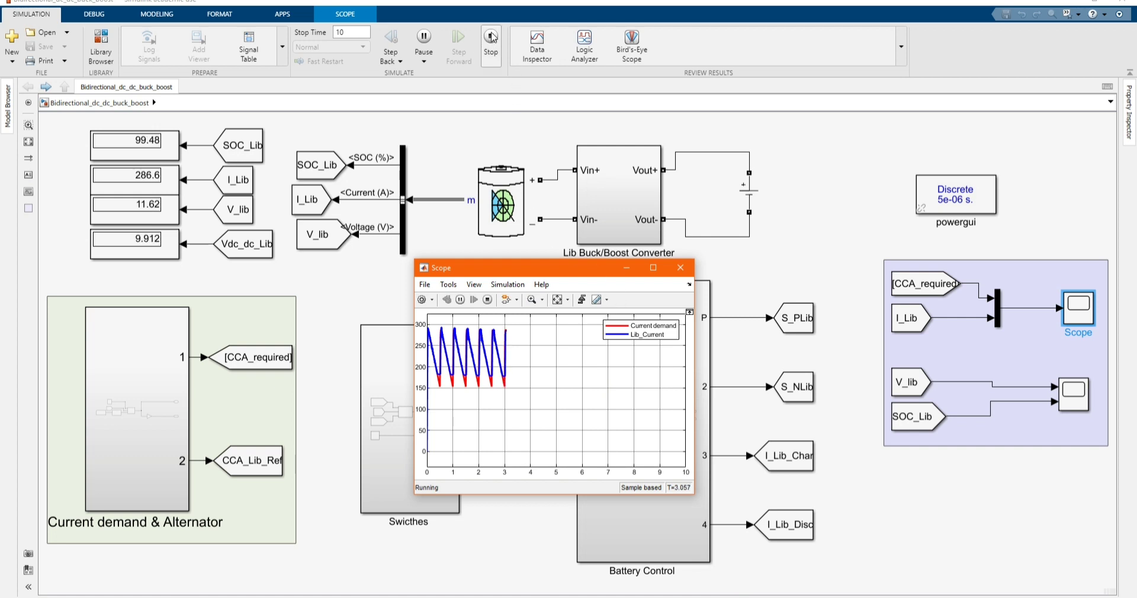
Stop the running simulation and set the model's stop time to 4.
click(491, 37)
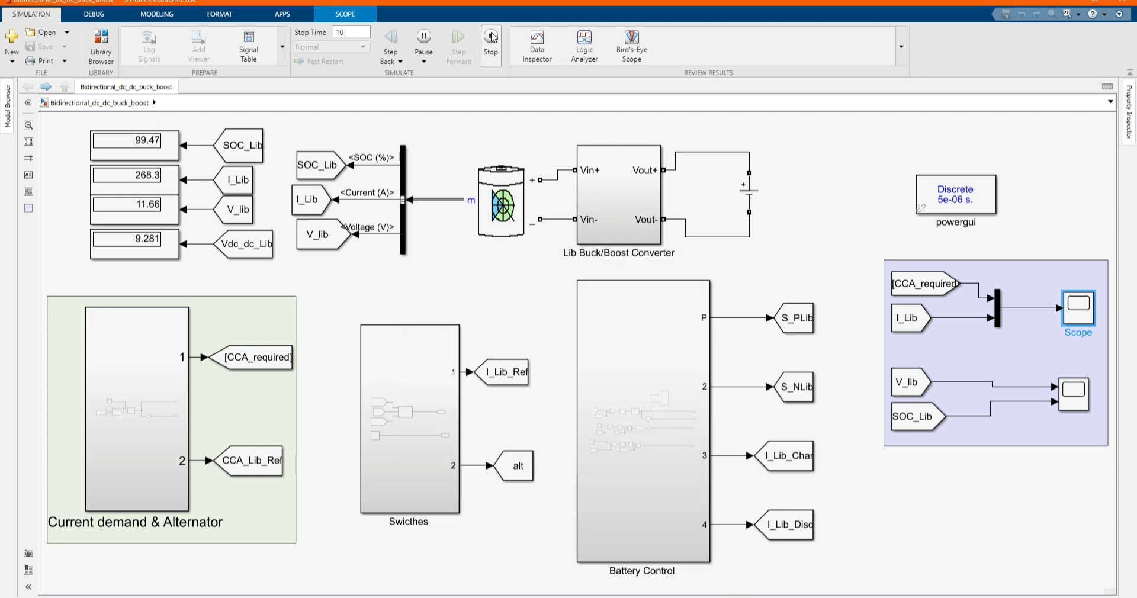
click(491, 37)
click(347, 32)
key(BackSpace)
key(BackSpace)
text(4)
Set the step time of the Step block in the Swicthes subsystem to 2.
click(406, 433)
double_click(406, 433)
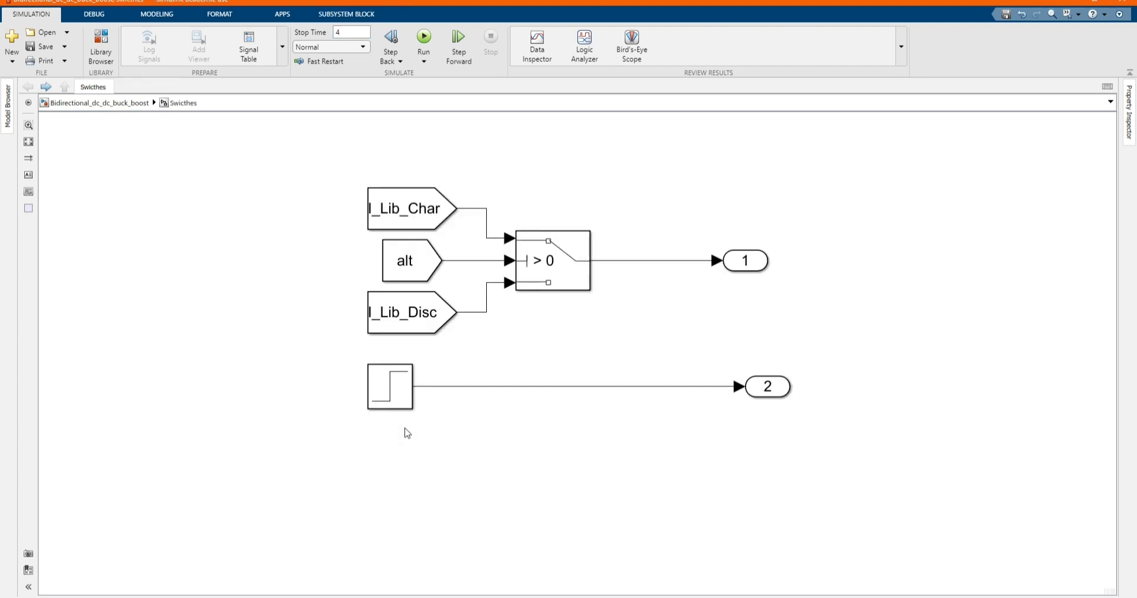
double_click(391, 393)
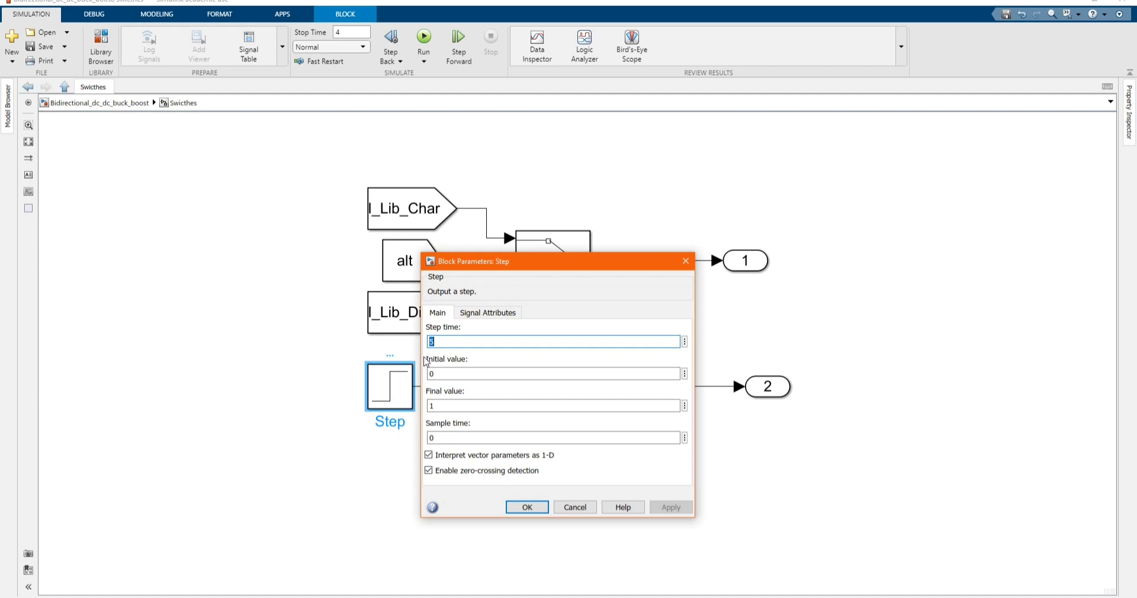
text(2)
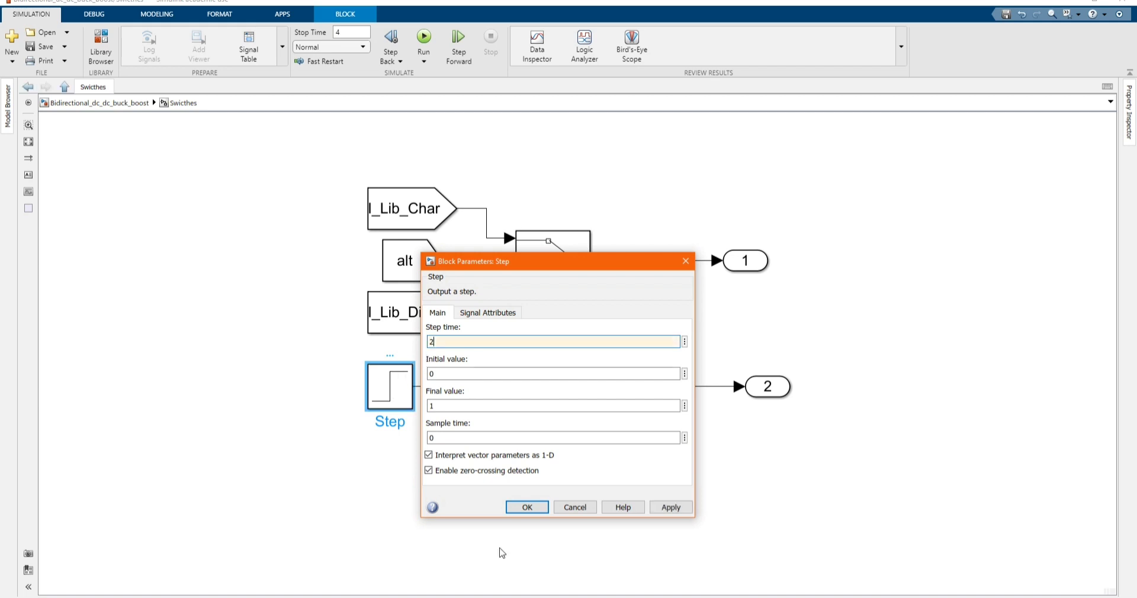
click(657, 507)
click(520, 507)
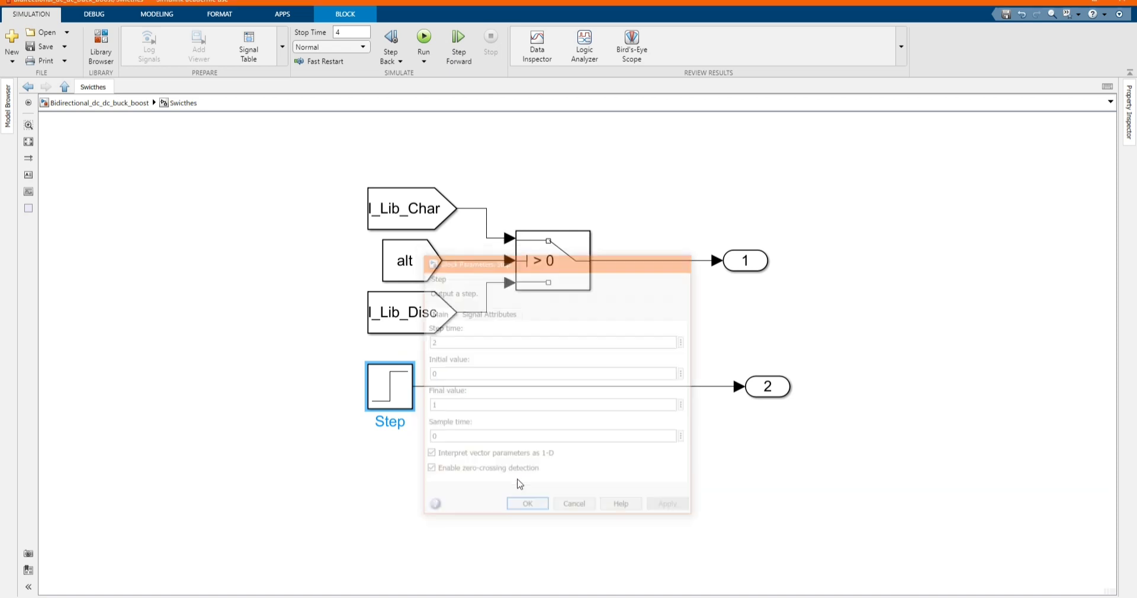
Run the simulation and review the Lib Buck/Boost Converter circuit and the Swicthes subsystem while it runs.
click(423, 40)
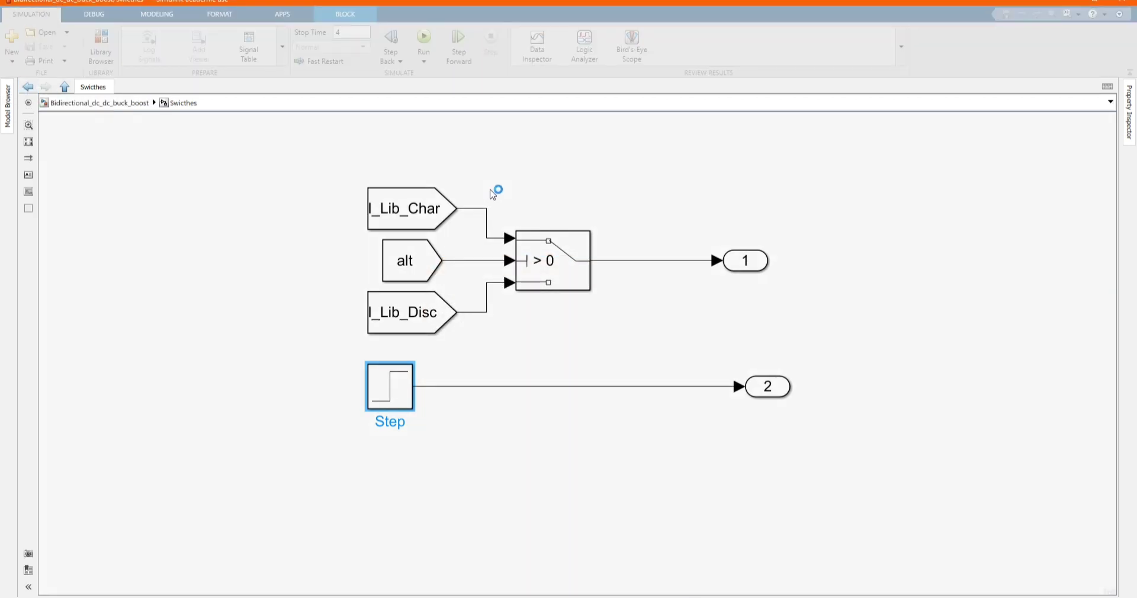
key(Escape)
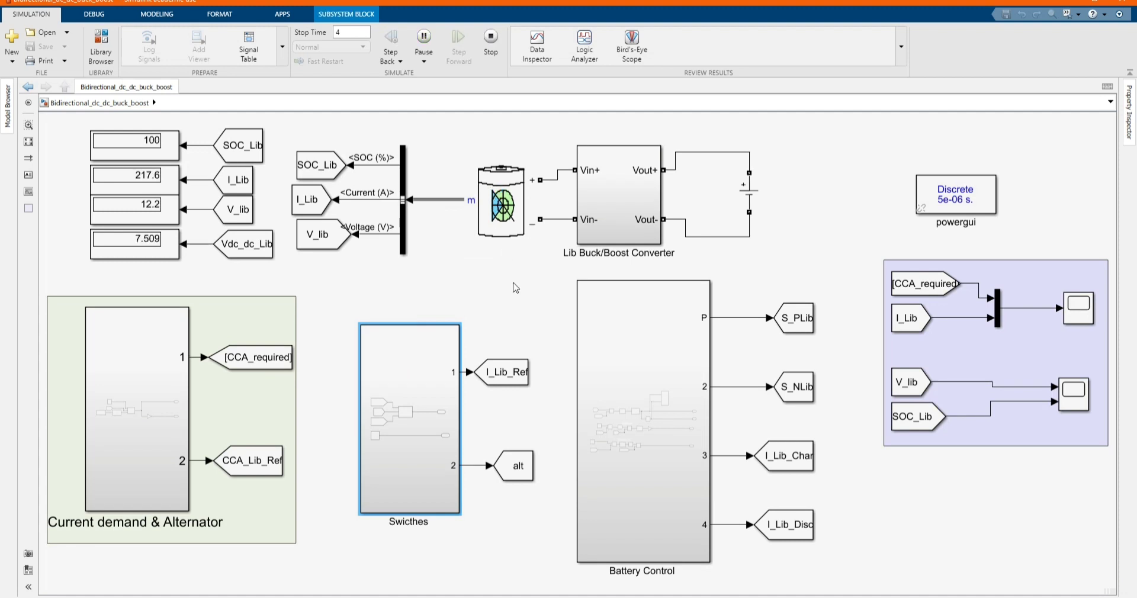
double_click(623, 184)
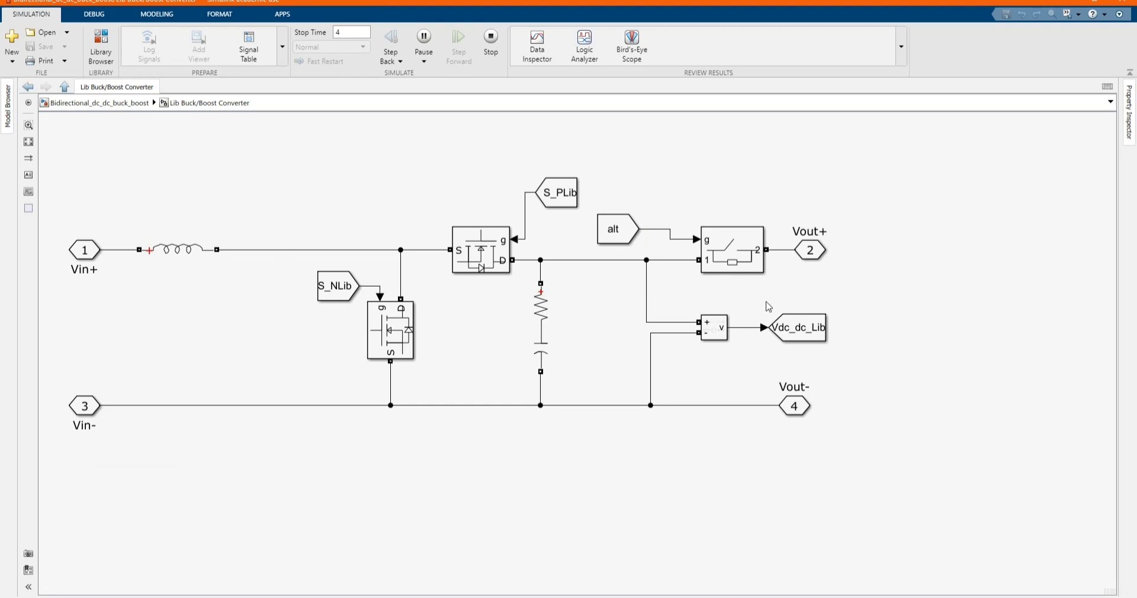
click(28, 87)
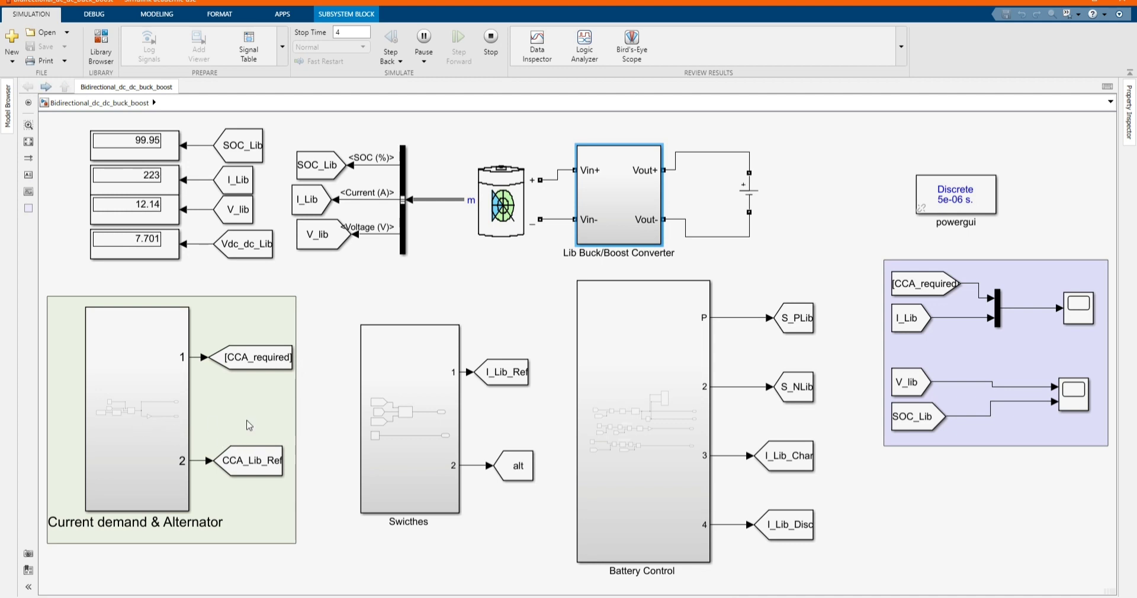
double_click(395, 426)
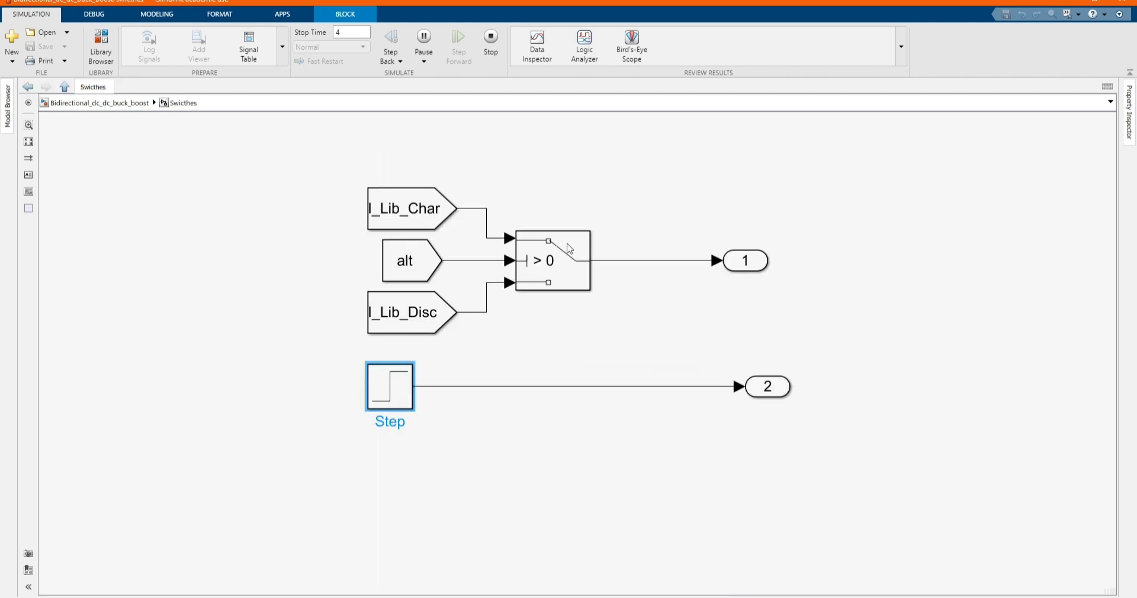
click(28, 88)
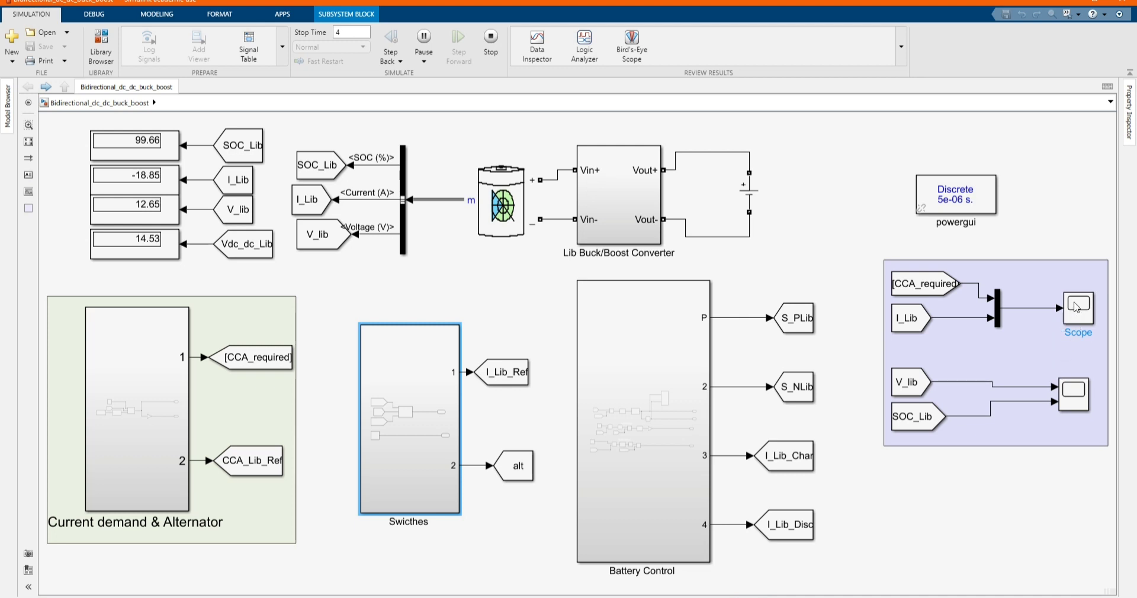
Examine the Current demand and Lib_Current curves in the scope before and after the alternator switches on.
click(1076, 306)
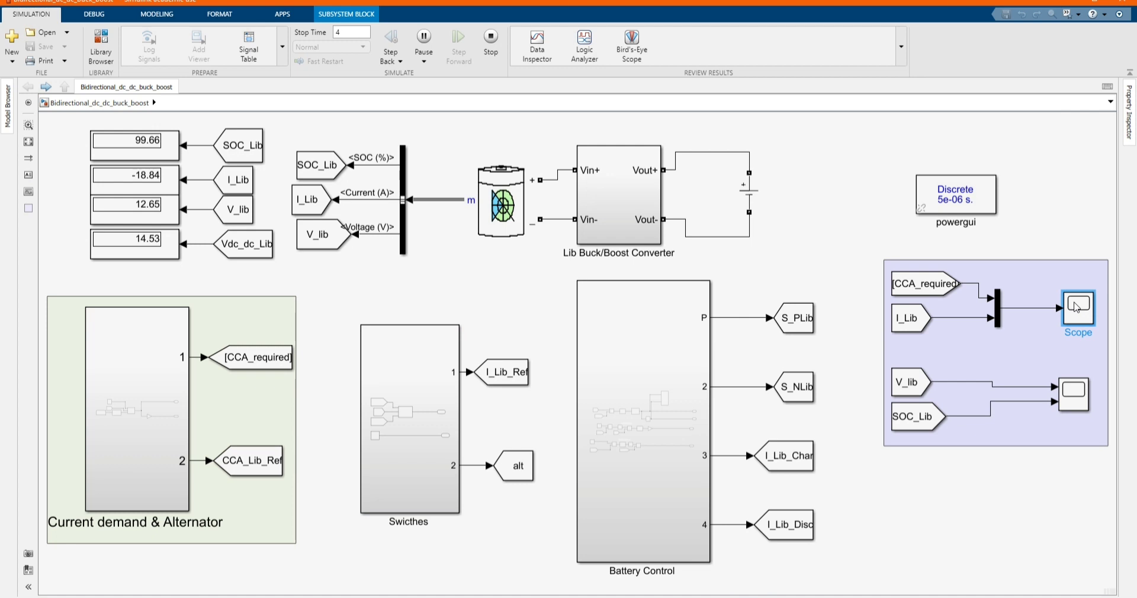
double_click(1076, 306)
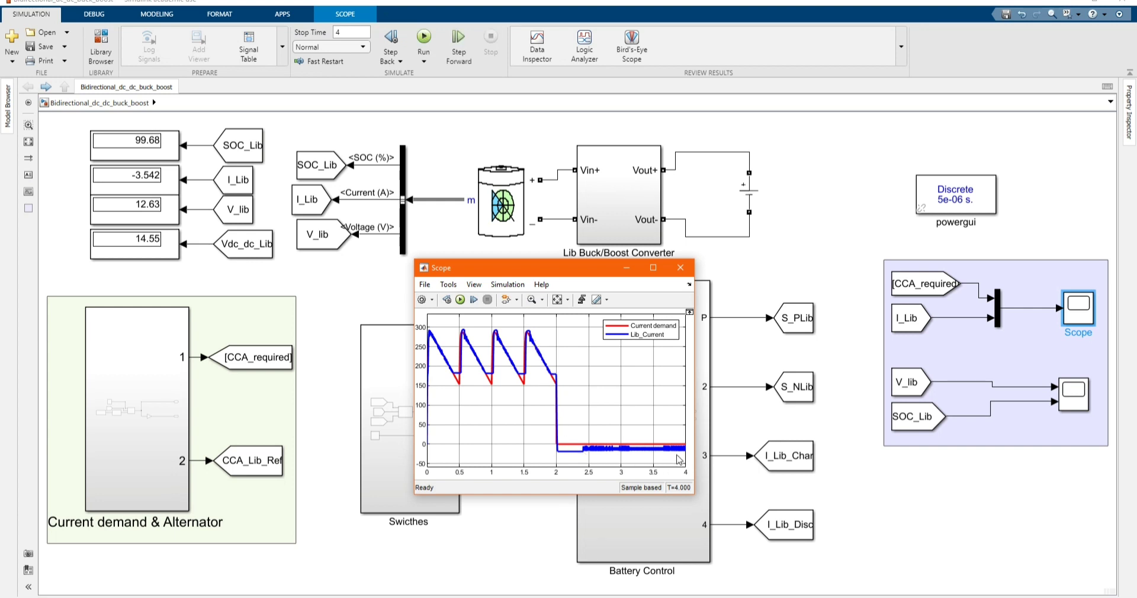
click(626, 270)
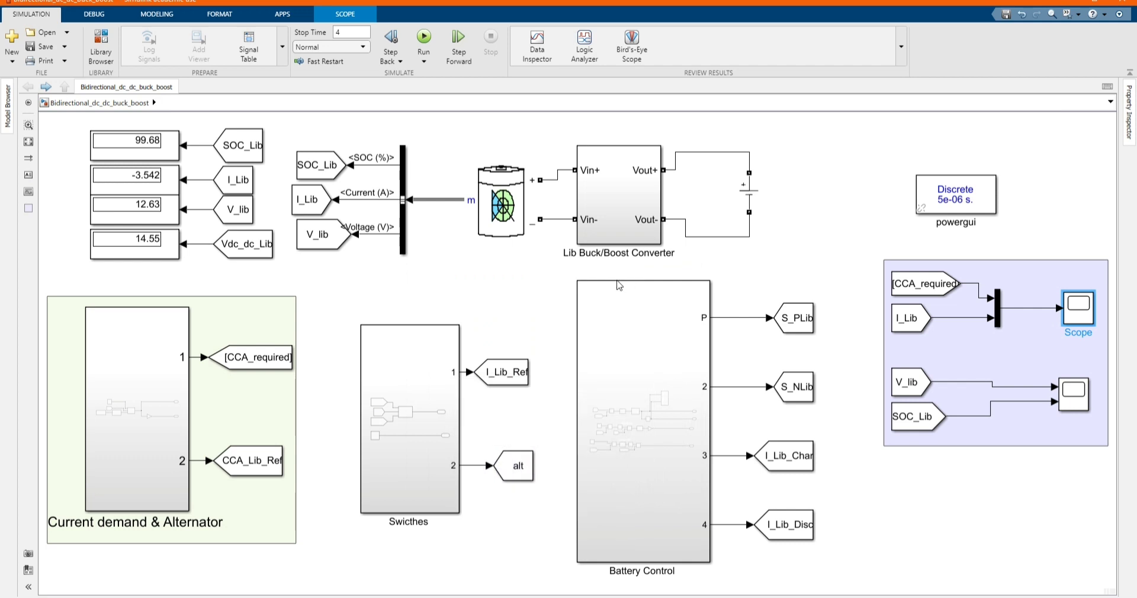